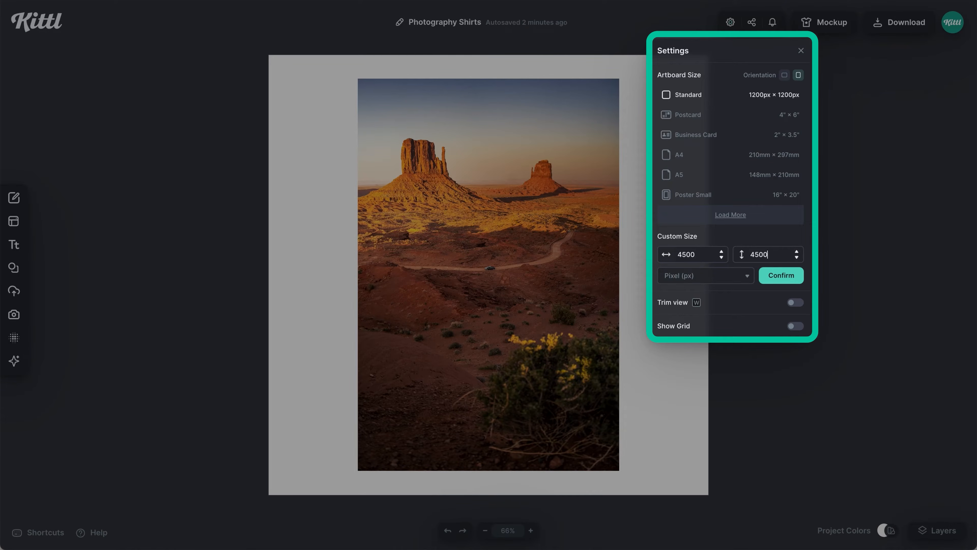
- Resize the artboard to 4500 × 4500 px, then enlarge the desert photo to nearly the artboard's full height and centre it
left_click(778, 278)
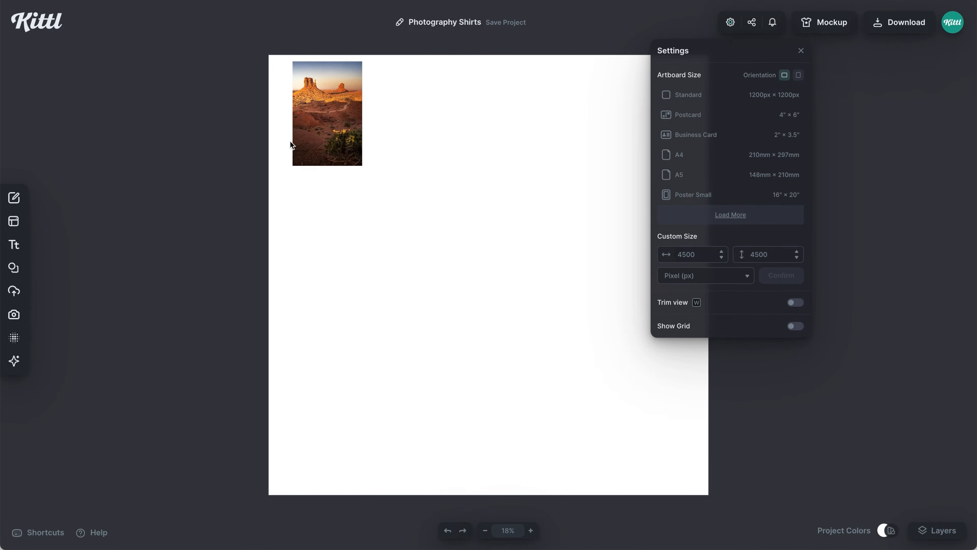
left_click(331, 131)
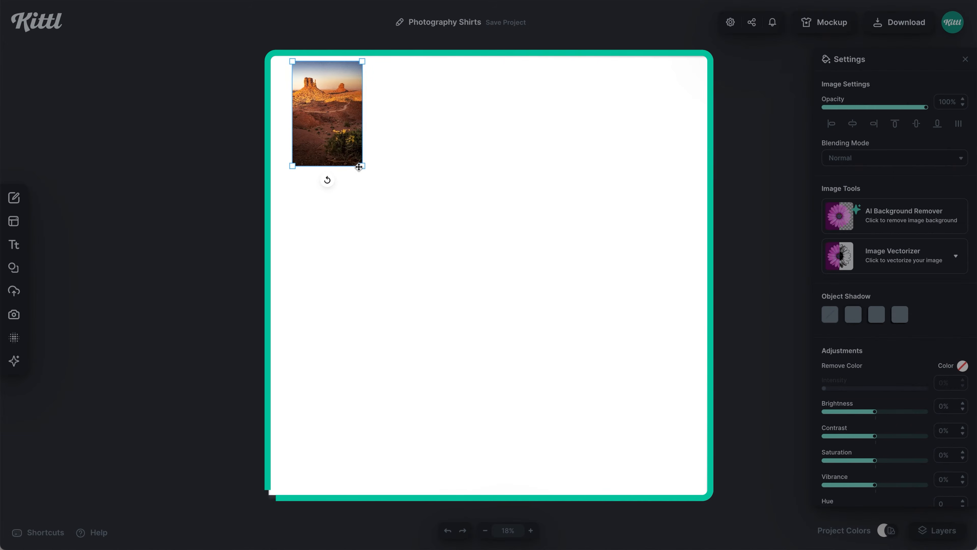
mouse_move(363, 169)
left_mouse_down()
mouse_move(604, 462)
mouse_move(595, 457)
left_mouse_up()
left_click_drag(548, 291, 605, 291)
left_click_drag(509, 269, 510, 274)
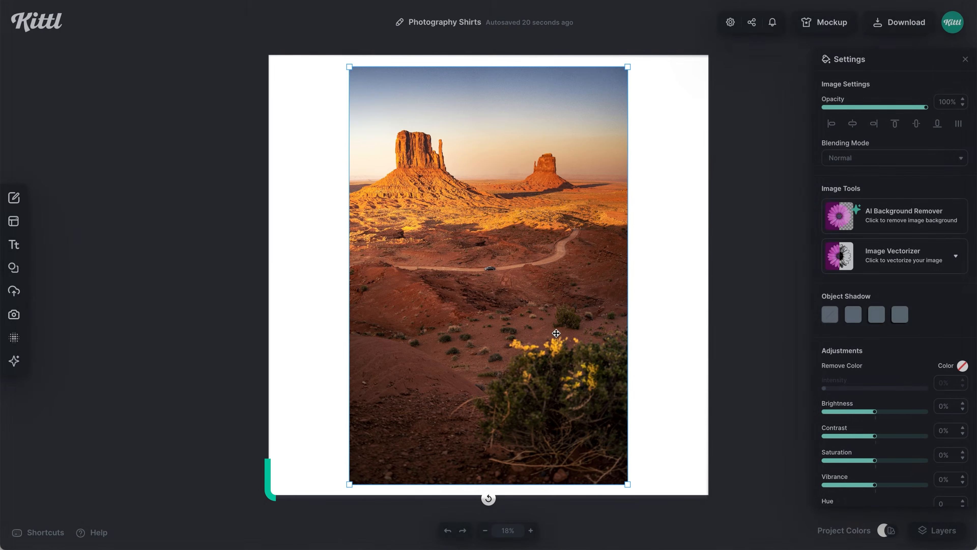
- Crop the photo to a wide strip around the two buttes, removing the foreground and the upper sky
right_click(556, 334)
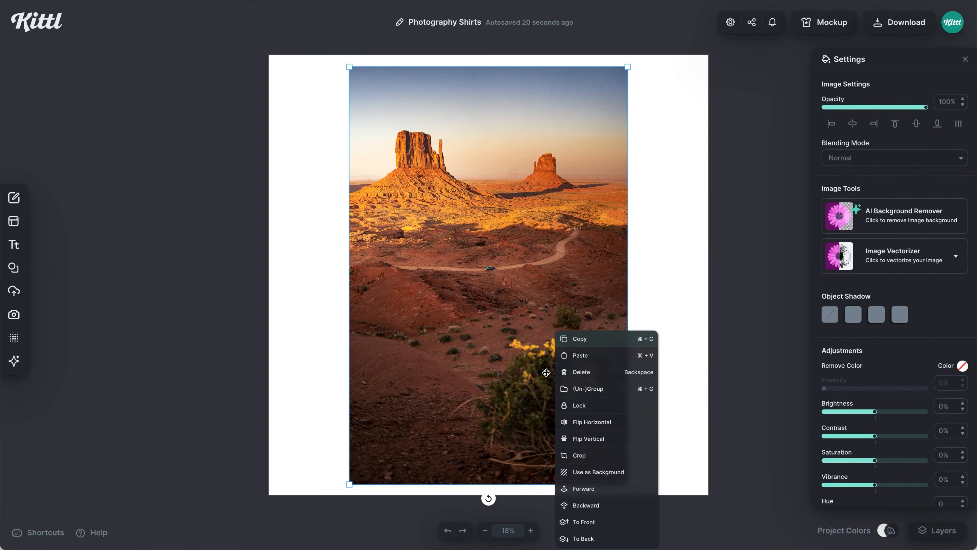
left_click(578, 456)
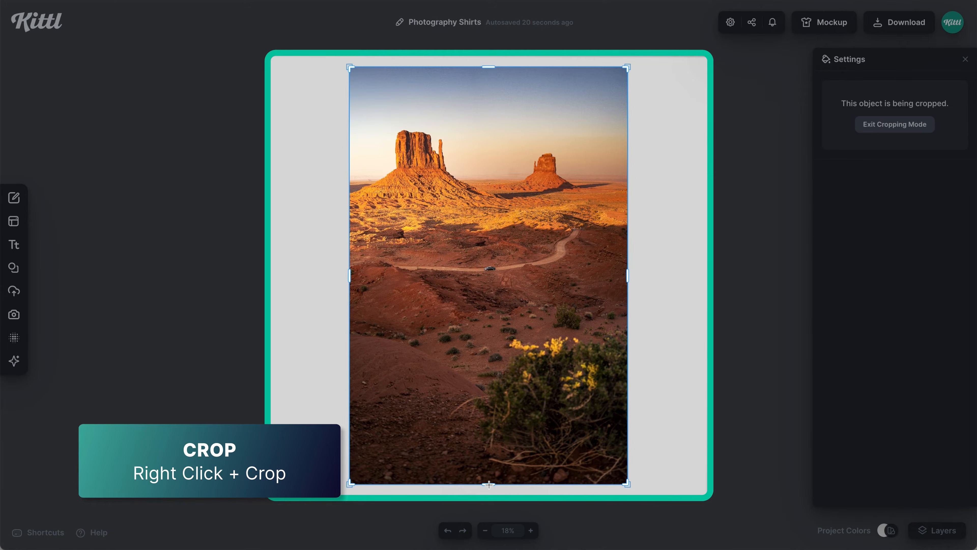
left_click_drag(489, 484, 491, 242)
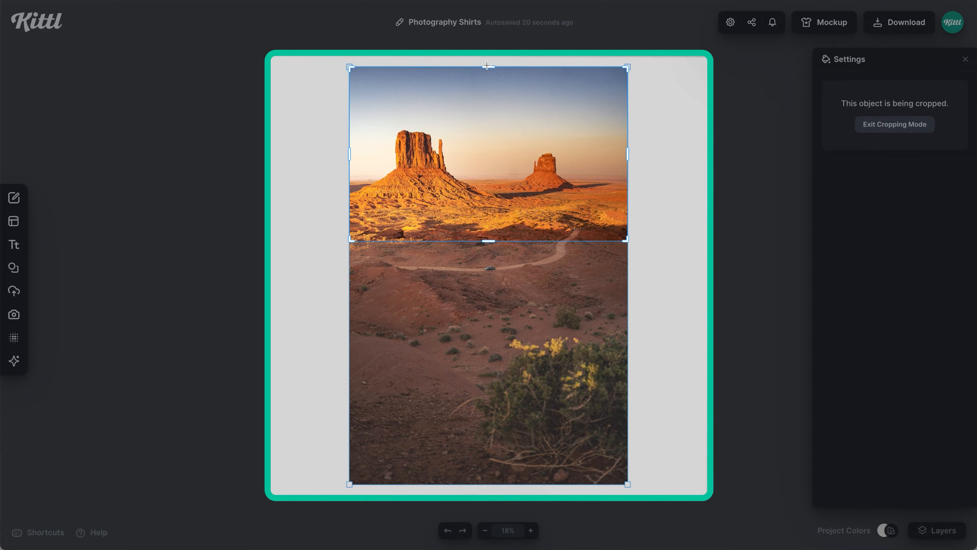
left_click_drag(487, 66, 486, 100)
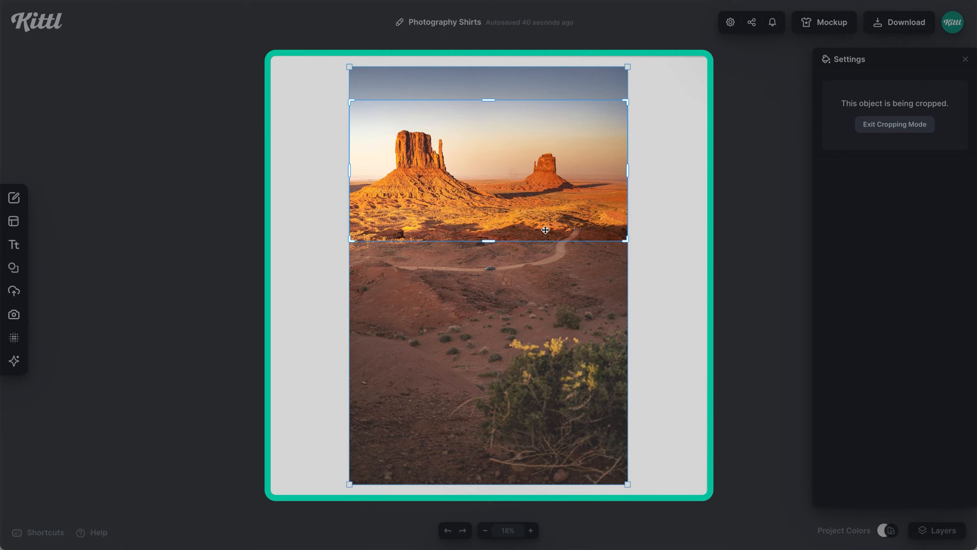
left_click(674, 236)
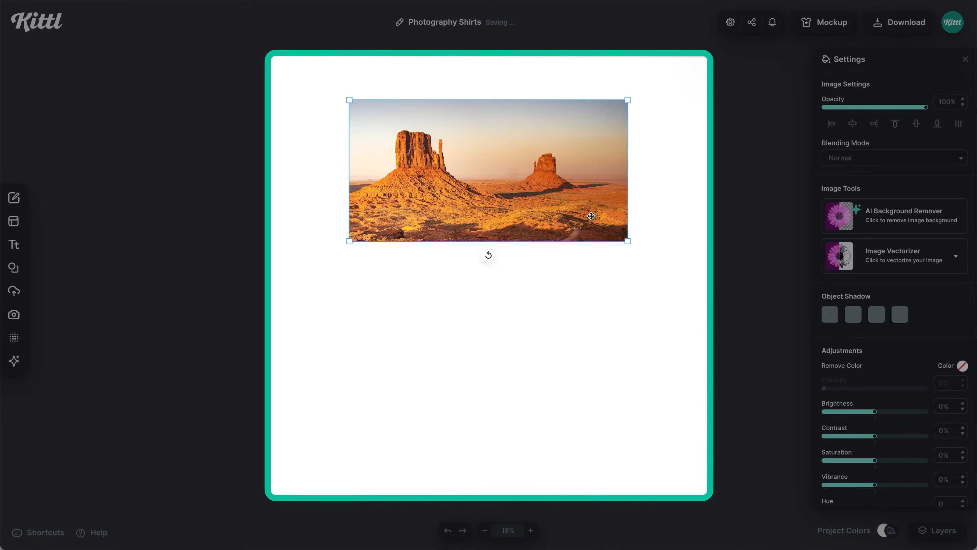
- Enlarge the cropped photo to most of the artboard's width and centre it vertically on the artboard
right_click(592, 217)
left_click_drag(564, 184, 567, 228)
left_click_drag(629, 286, 651, 345)
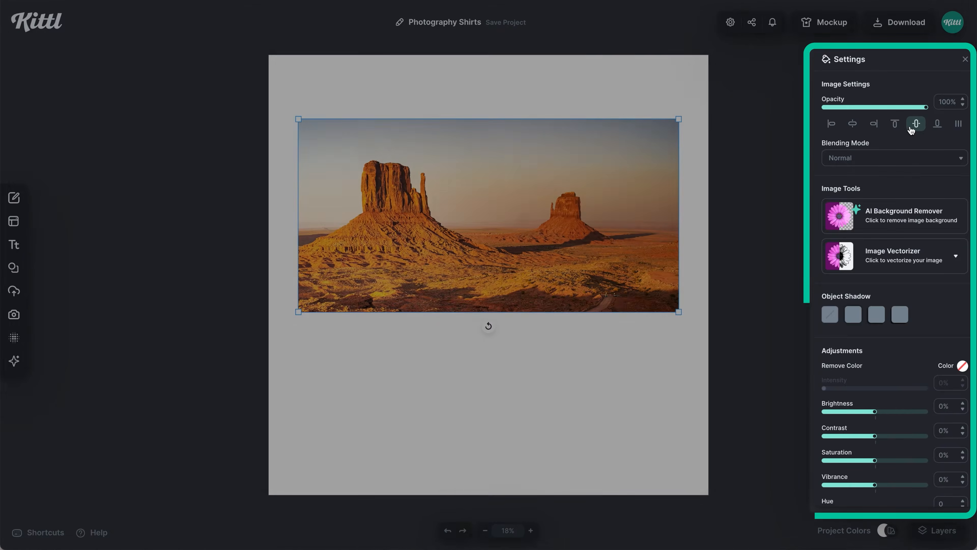
left_click(916, 124)
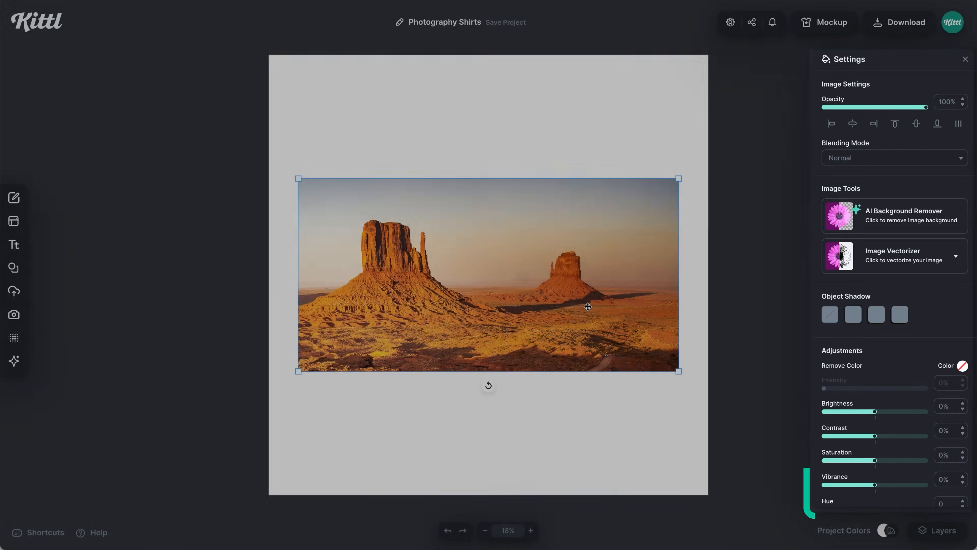
- Scale the image up slightly inside its crop frame and shift it down to leave more sky above the buttes
double_click(588, 307)
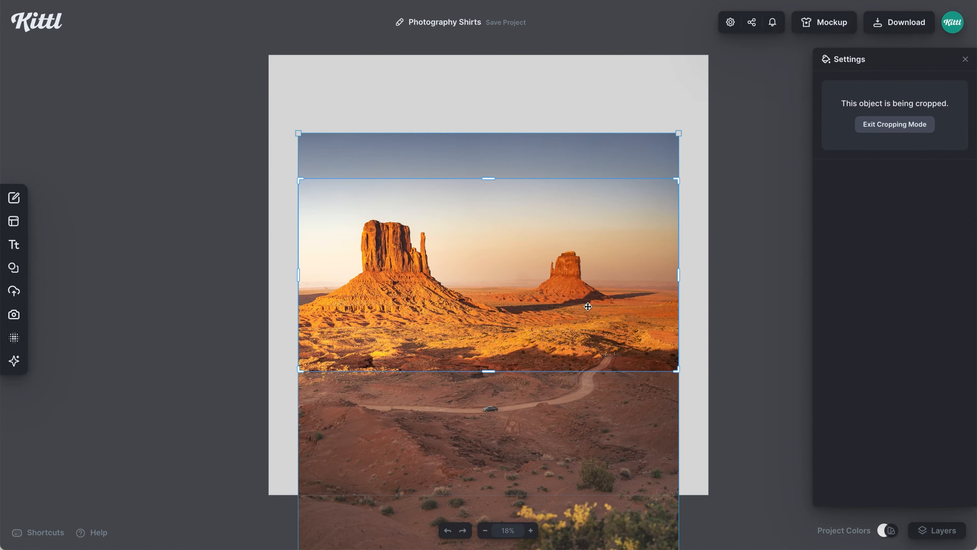
left_click_drag(680, 132, 700, 97)
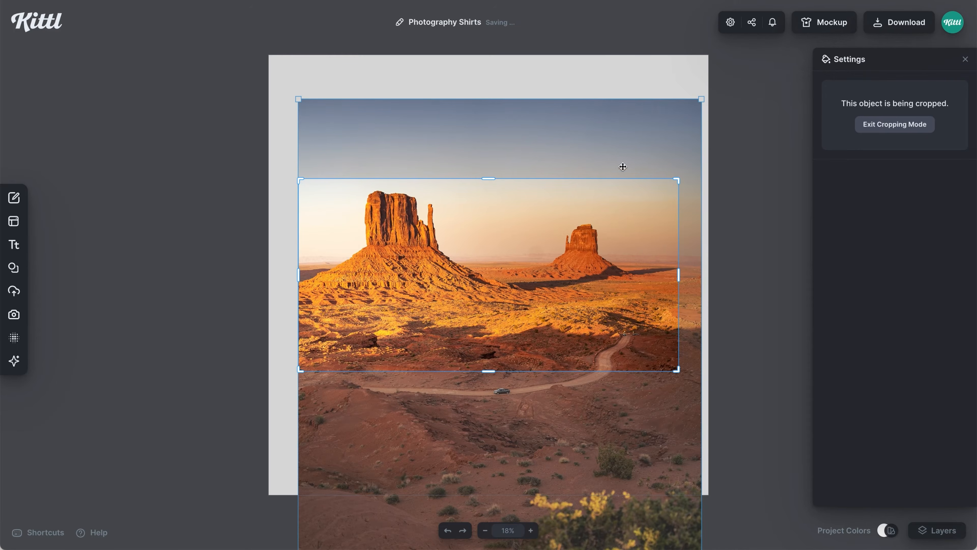
left_click(725, 275)
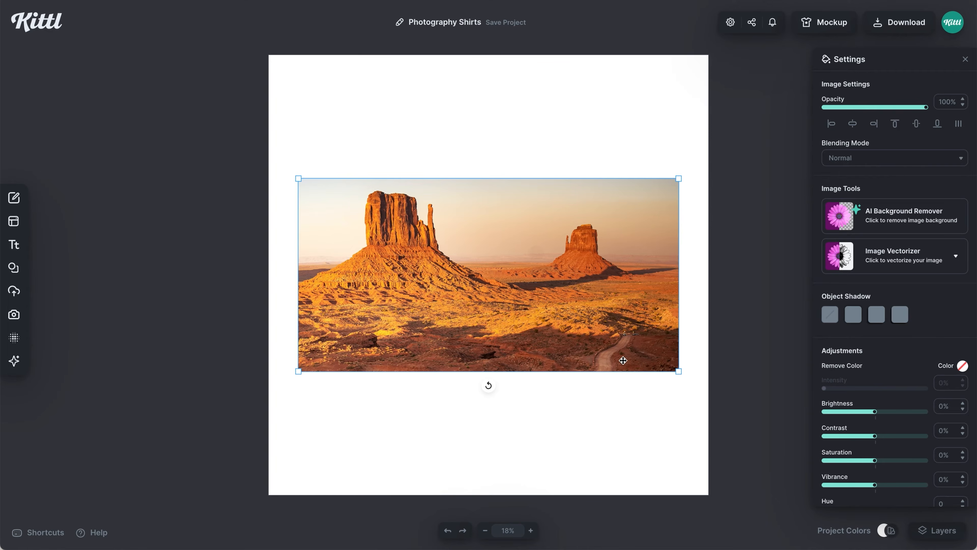
double_click(641, 321)
left_click_drag(597, 327, 596, 340)
left_click(759, 278)
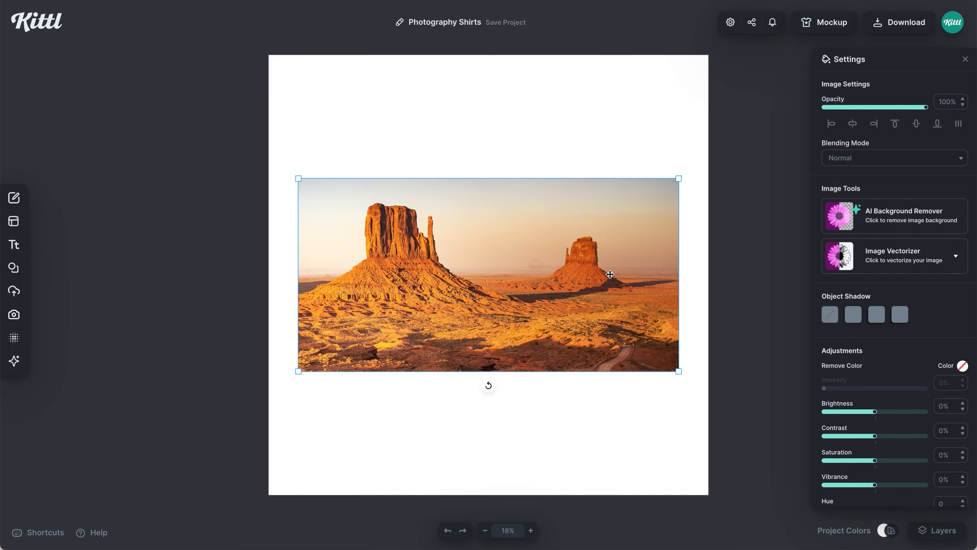
- Adjust the photo's hue to -4, brightness to 9% and contrast to -20%
scroll(857, 372, "down", 3)
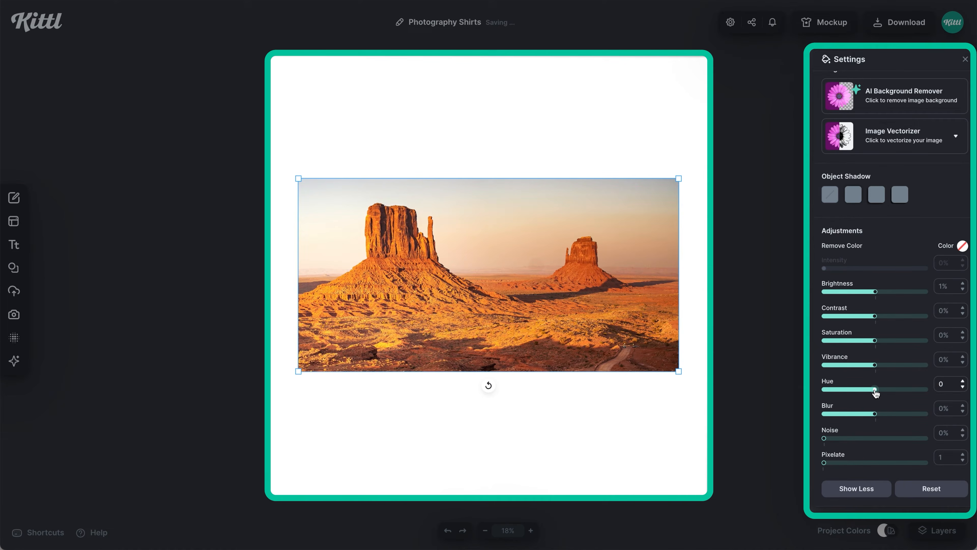
left_click_drag(874, 390, 874, 390)
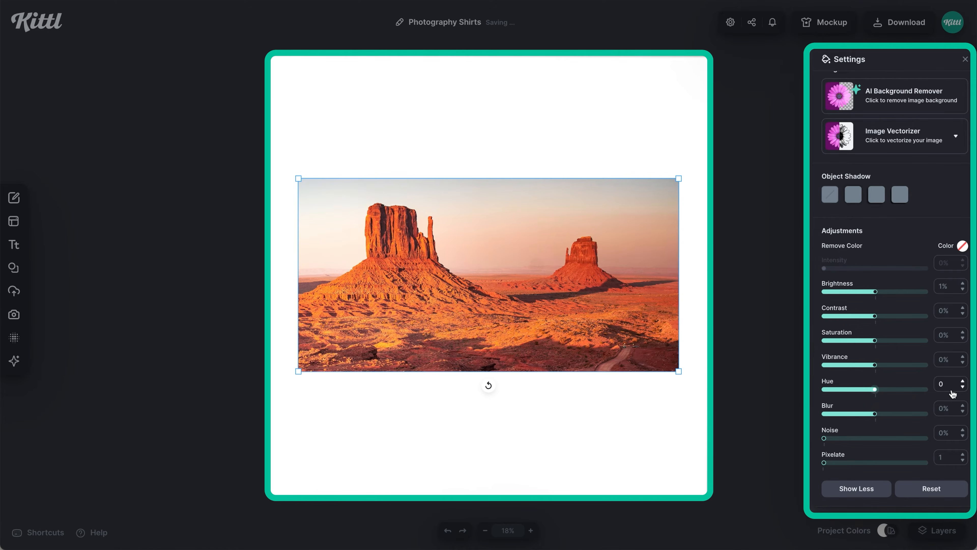
left_click(963, 387)
left_click_drag(883, 295, 882, 295)
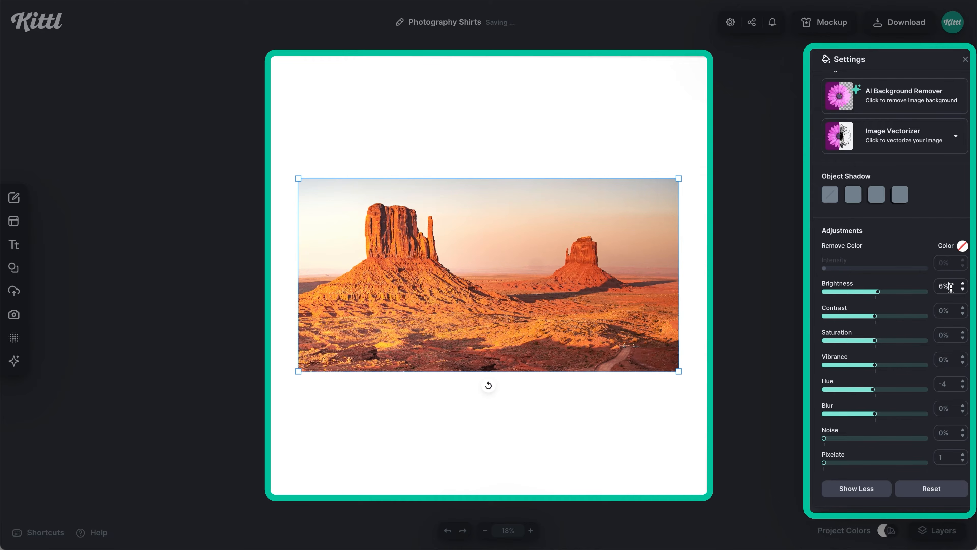
type("9")
type("-2")
type("0")
key("Return")
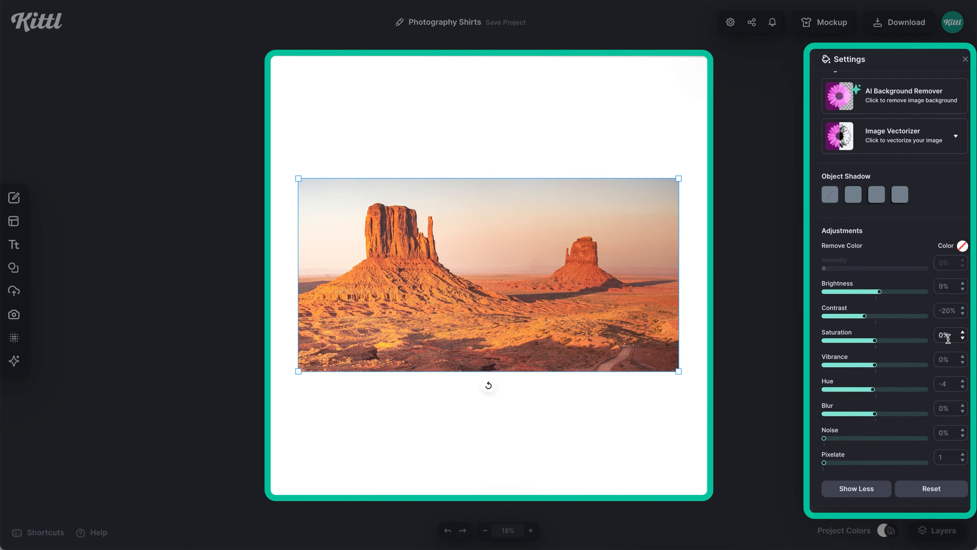
- Set the photo's saturation to -5% and vibrance to 11%, and raise its noise slightly
type("-15")
key("Tab")
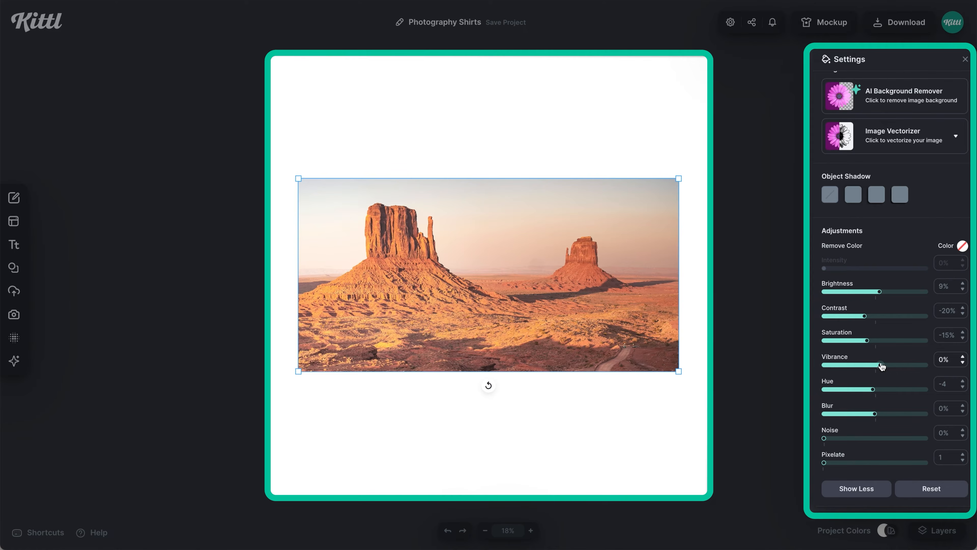
left_click_drag(939, 335, 947, 336)
type("-5")
key("Tab")
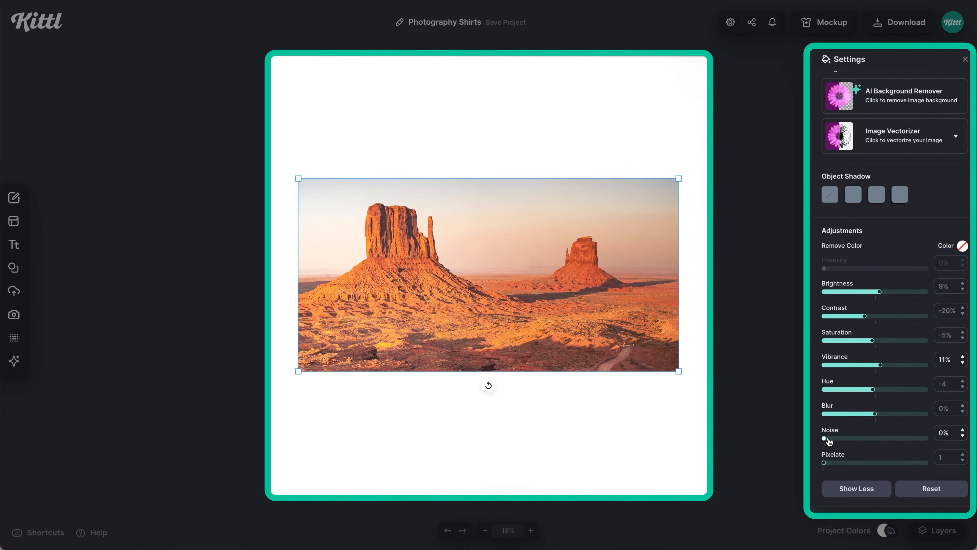
left_click(832, 439)
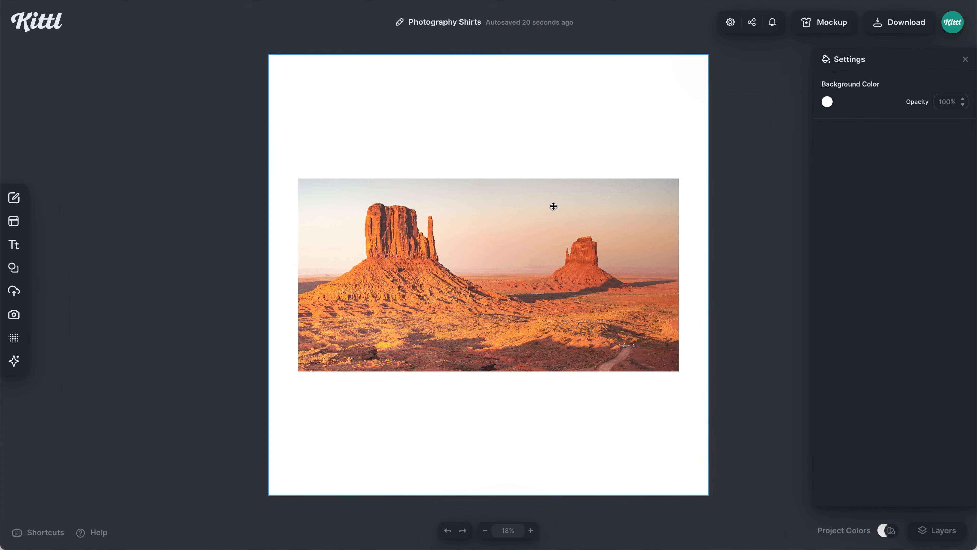
- Add a text element, enlarge it above the photo to size 432 and set its typeface to Godia
key("t")
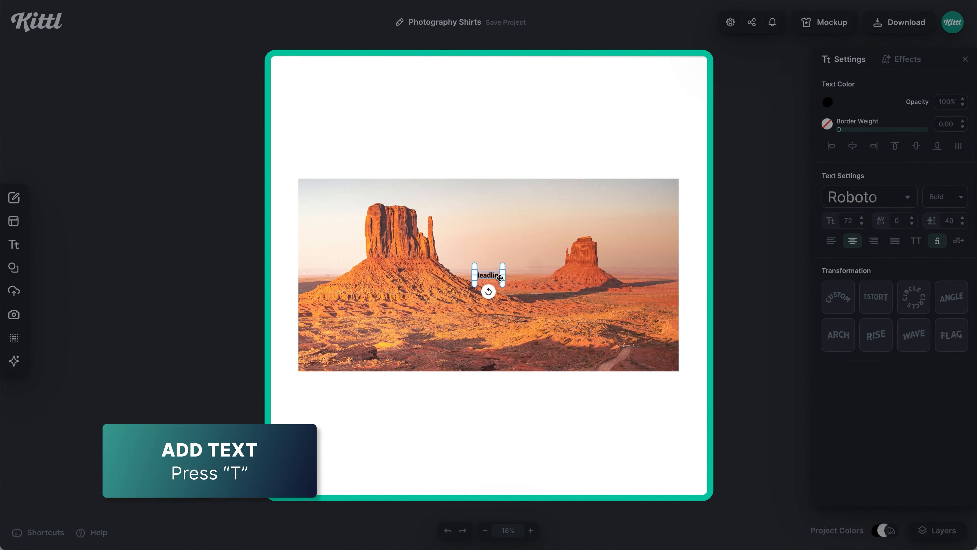
left_click_drag(503, 285, 542, 155)
left_click(840, 197)
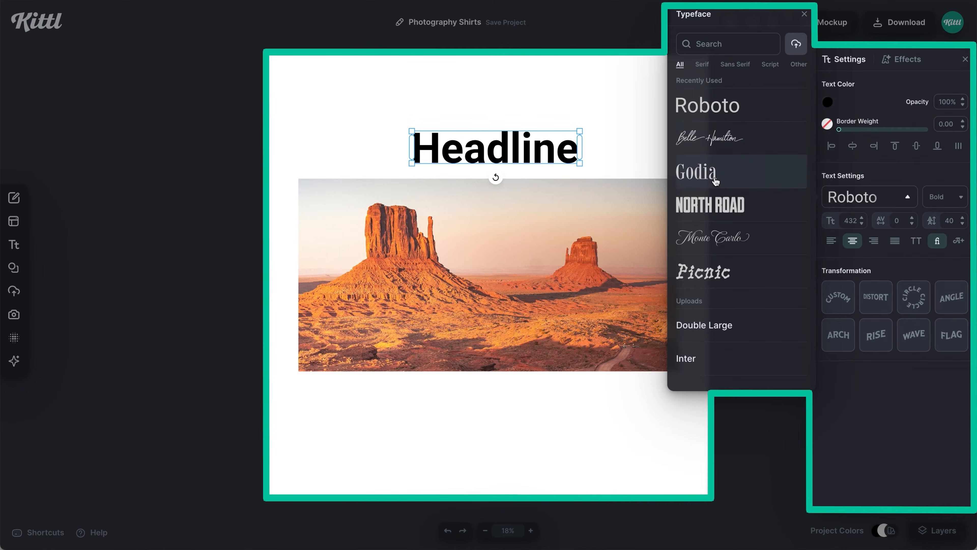
left_click(715, 181)
key("Escape")
- Replace the headline text with "monument valley" and widen its text box to fit a single line
double_click(507, 156)
type("monument")
key("Return")
type("valle")
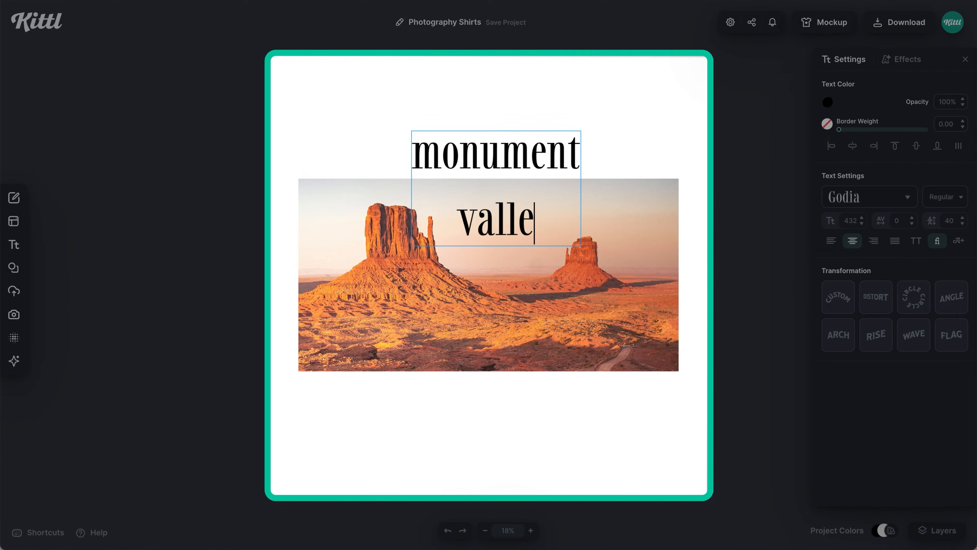
type("y")
key("Escape")
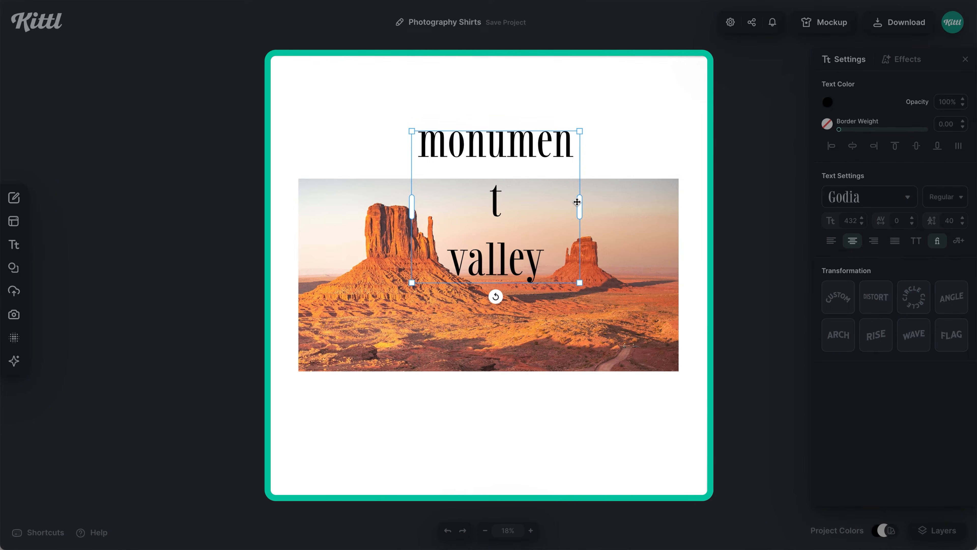
left_click_drag(576, 201, 642, 203)
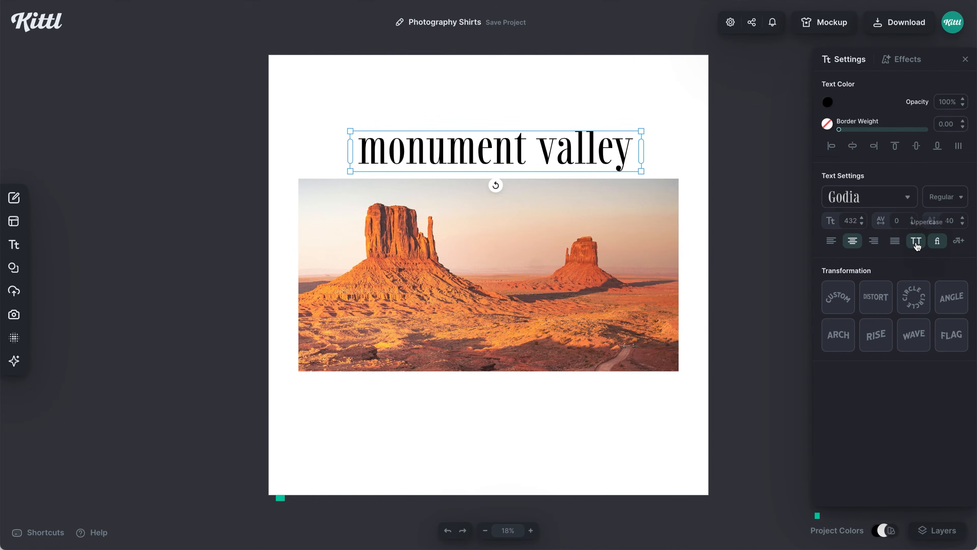
- Make the "monument valley" headline uppercase, then resize it and centre it above the photo
left_click(916, 244)
left_click_drag(641, 176, 684, 177)
left_click_drag(685, 165, 615, 156)
- Duplicate the headline below the photo, with letter spacing of 100 and a font size of 100
left_click_drag(615, 148, 604, 399)
left_click(895, 222)
type("50")
key("Return")
type("100")
key("Return")
left_click(850, 220)
type("100")
key("Tab")
- Change the lower text to "where nature paints its masterpiece" and fit it to the photo's width
double_click(492, 390)
type("where nature paints its masterpiece")
left_click(722, 412)
left_click_drag(660, 396, 680, 397)
left_click(895, 240)
left_click(862, 218)
left_click(862, 223)
left_click(688, 165)
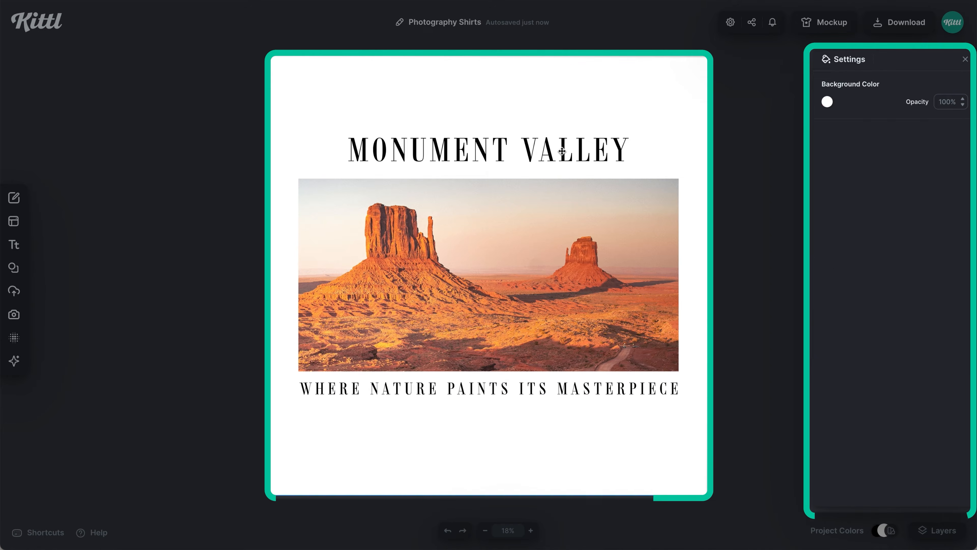
- Copy the headline above itself as "arizona", with uppercase off, letter spacing 0 and the Belle Hamilton typeface
left_click_drag(562, 151, 562, 106)
double_click(562, 105)
type("arizona")
left_click(916, 241)
left_click(896, 220)
type("0")
left_click(869, 197)
left_click(709, 105)
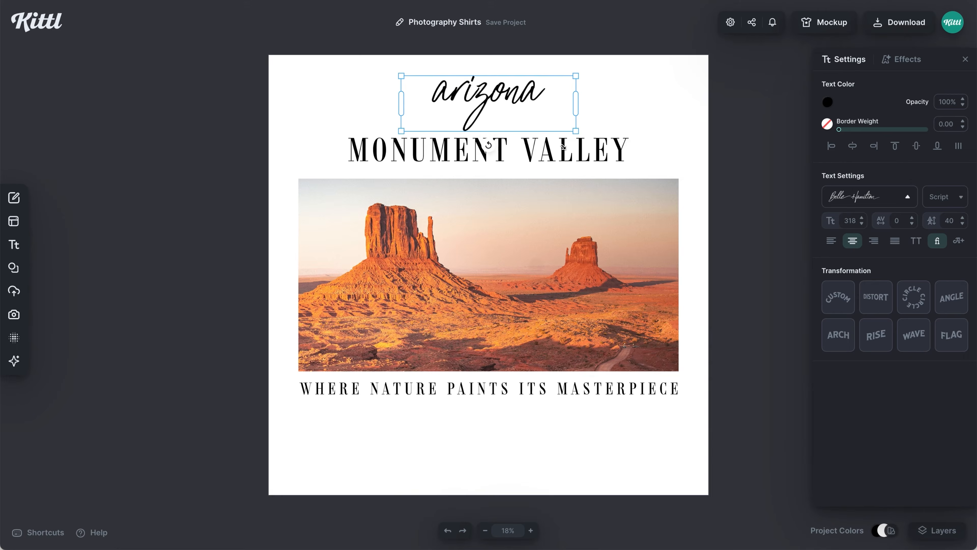
- Move the "arizona" text to overlap the headline and the photo's upper edge, and enlarge it to size 541
left_click_drag(489, 96, 489, 178)
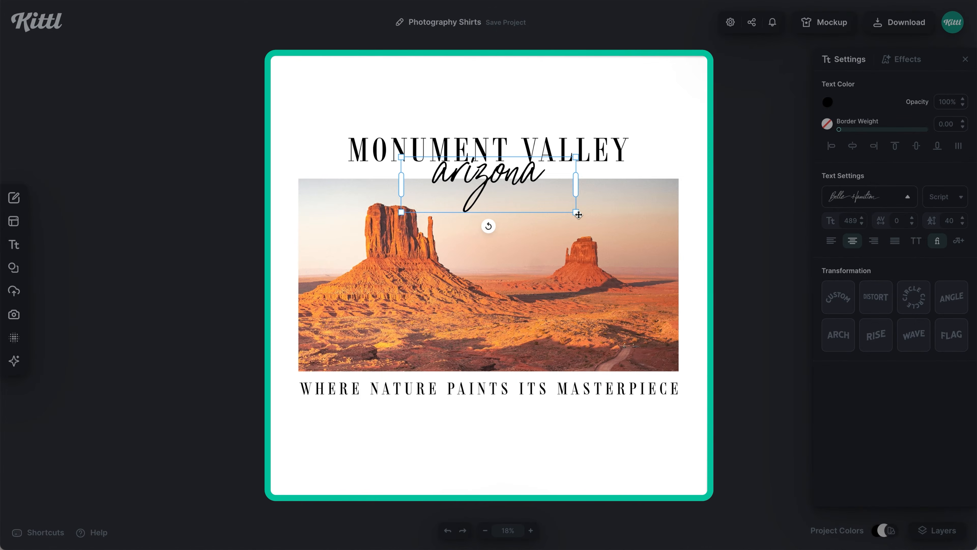
left_click_drag(576, 213, 582, 219)
key("shift+Down")
key("shift+Down")
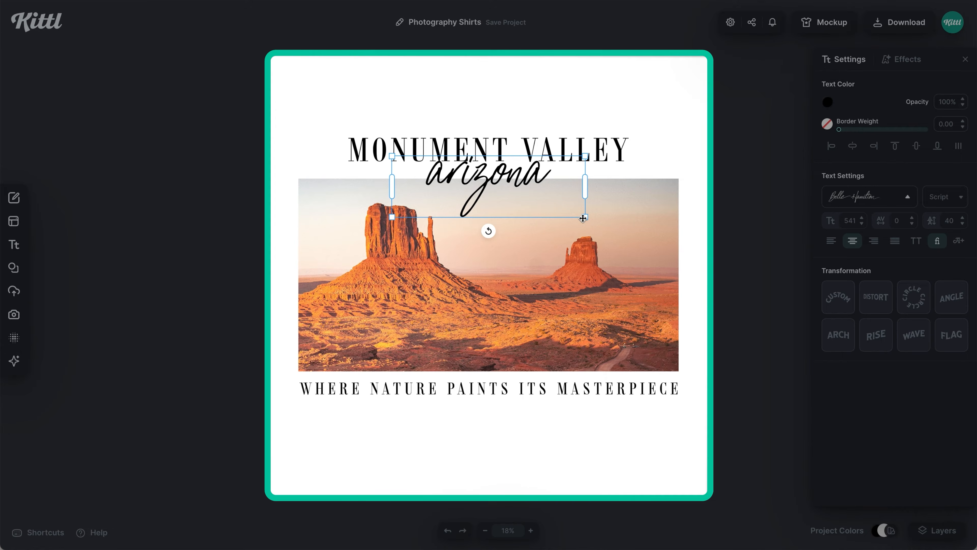
left_click(705, 148)
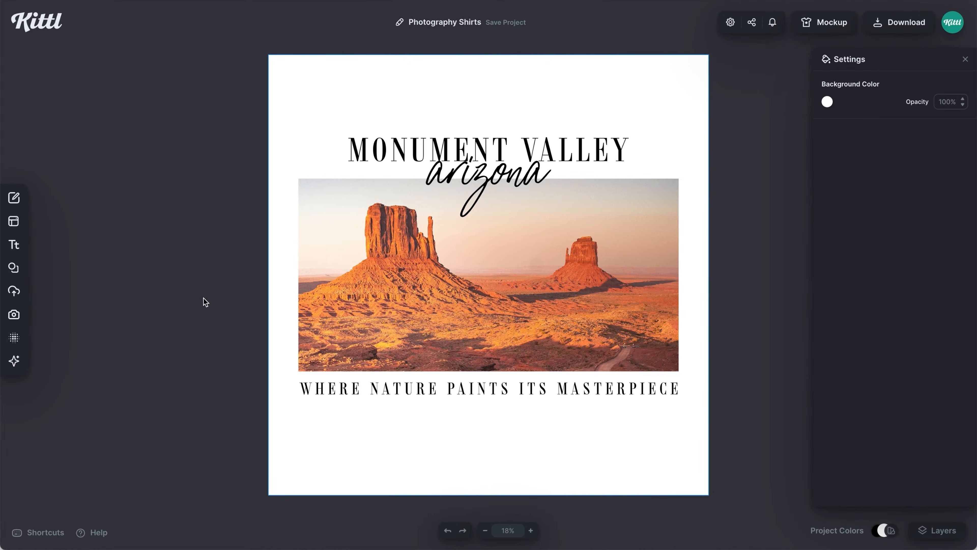
- Apply the first grunge texture to the artboard with the Alpha Mask blend mode and Clip Content enabled
left_click(15, 337)
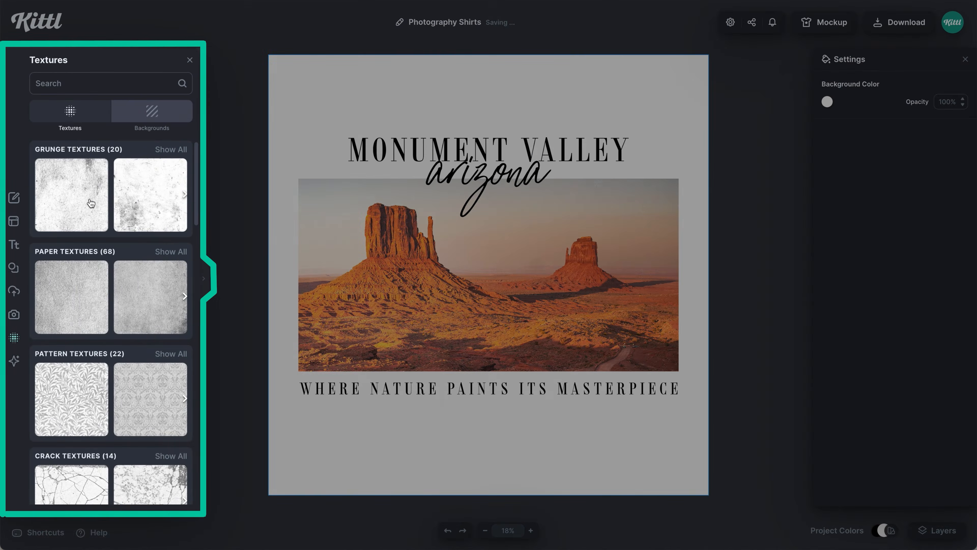
left_click(91, 203)
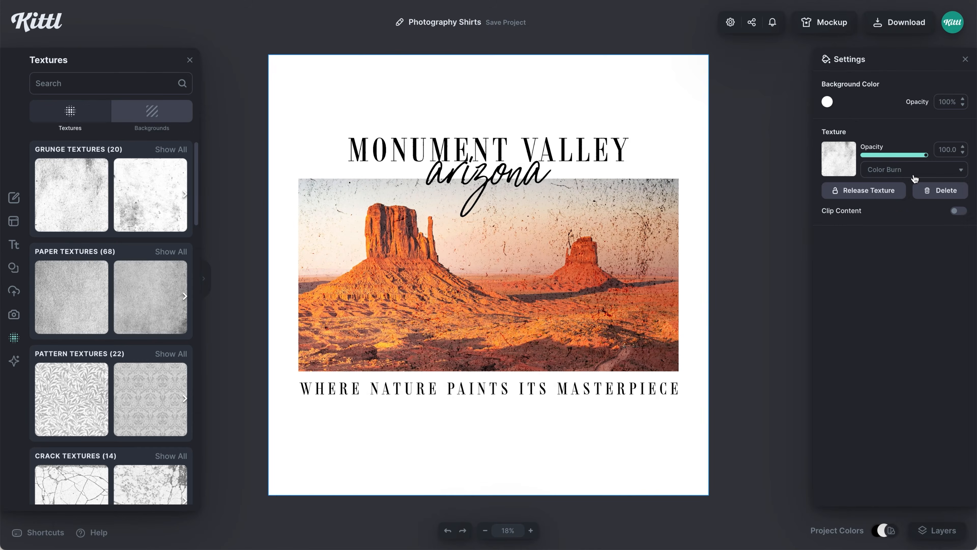
left_click(915, 174)
left_click(897, 287)
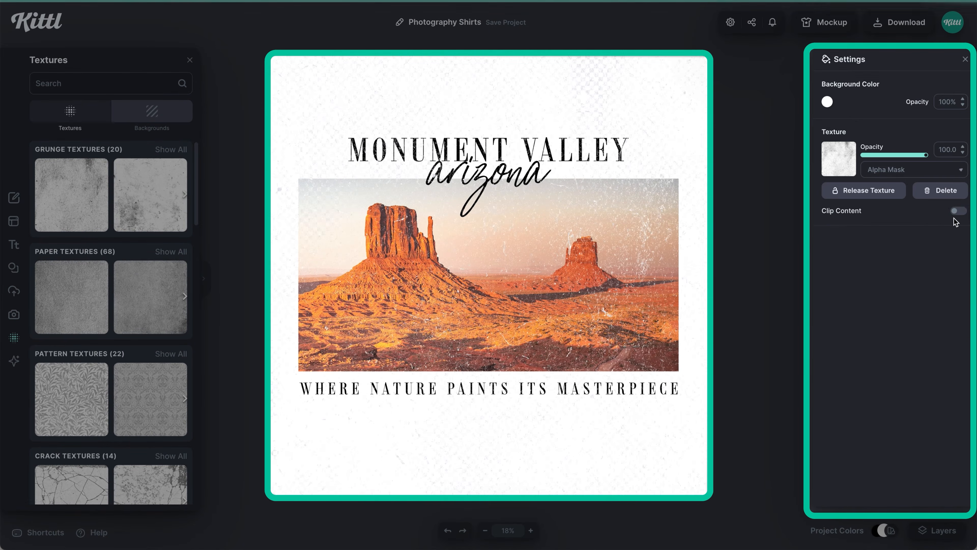
left_click(958, 211)
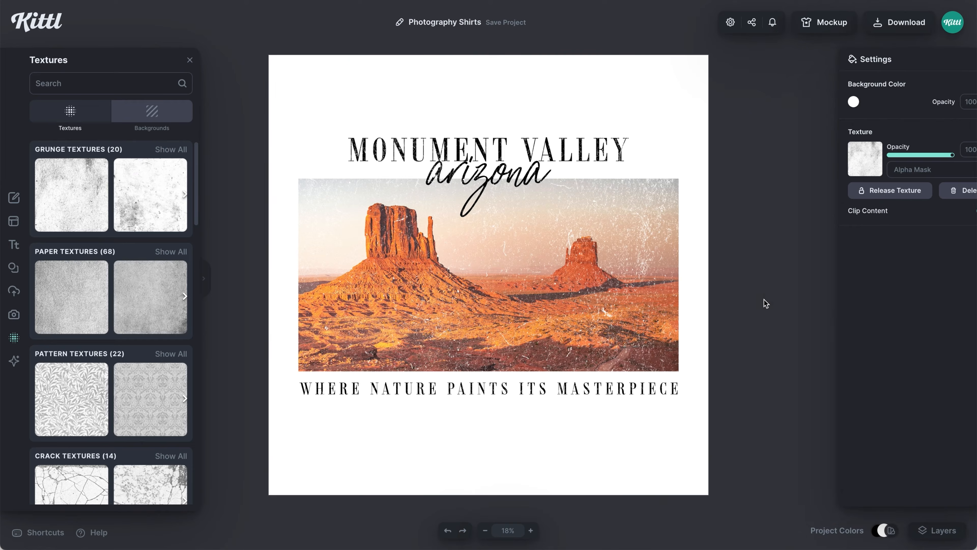
- Browse the full Masks collection in the elements library
left_click(763, 304)
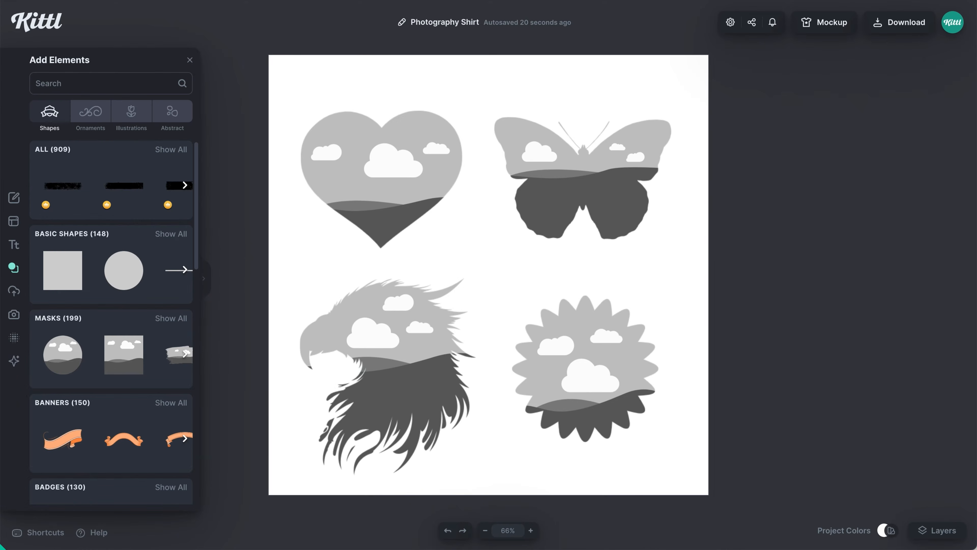
left_click(169, 318)
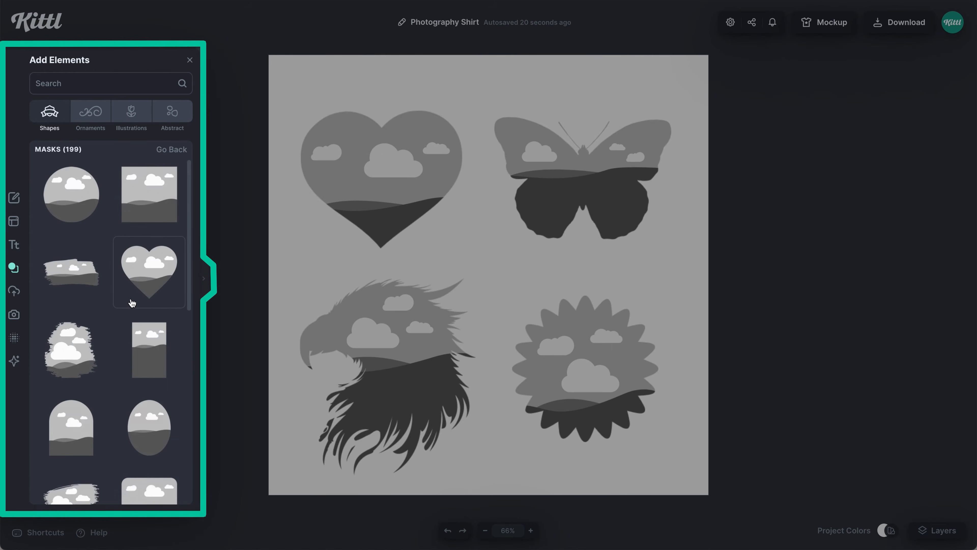
scroll(132, 303, "down", 4)
scroll(132, 303, "down", 4)
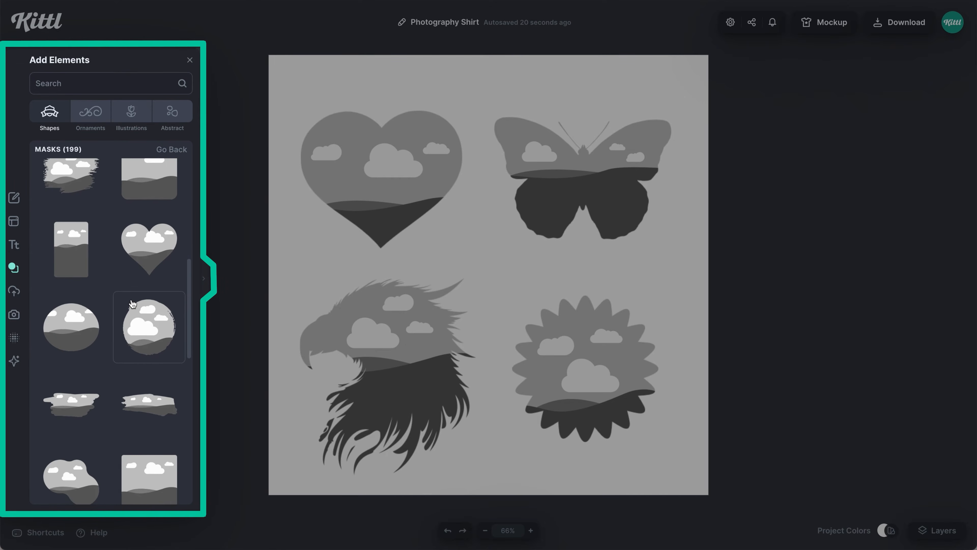
scroll(132, 303, "down", 5)
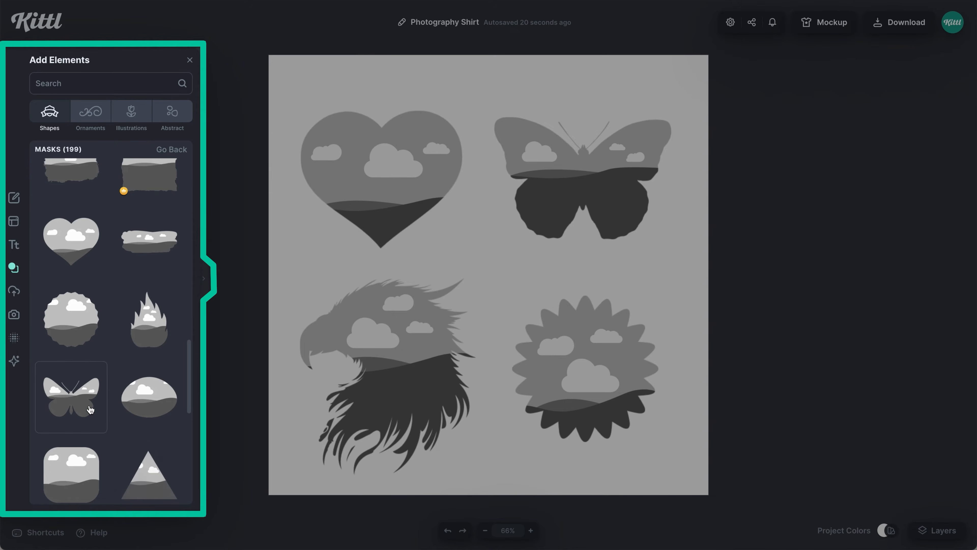
scroll(147, 321, "down", 4)
scroll(147, 321, "down", 6)
scroll(147, 321, "down", 7)
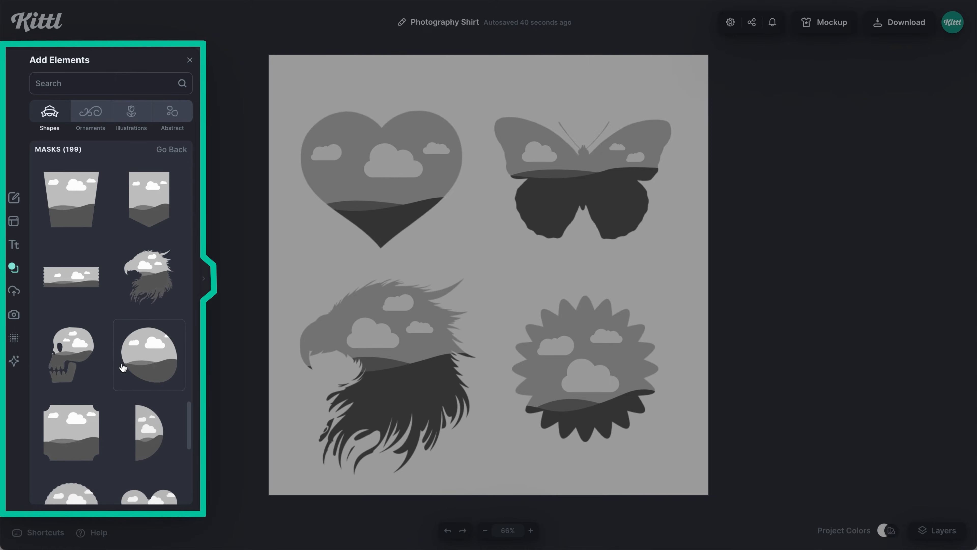
scroll(93, 291, "down", 10)
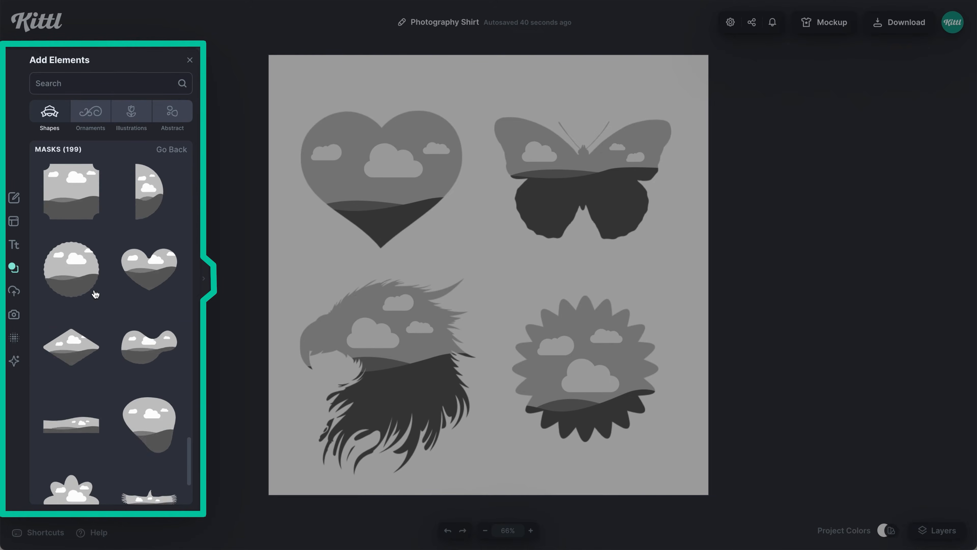
- Browse the Letter Masks collection in the elements library
left_click(173, 149)
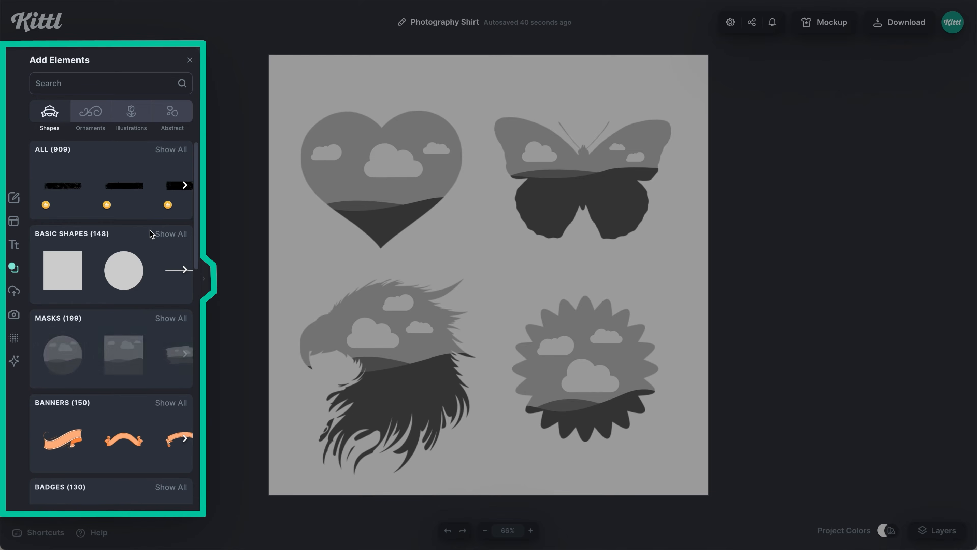
scroll(150, 230, "down", 1)
scroll(151, 236, "down", 1)
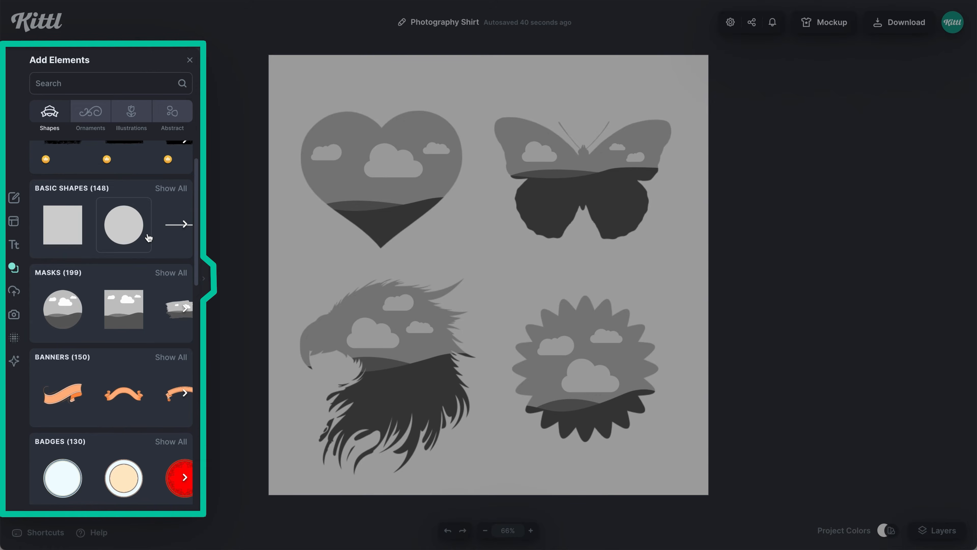
scroll(149, 237, "down", 12)
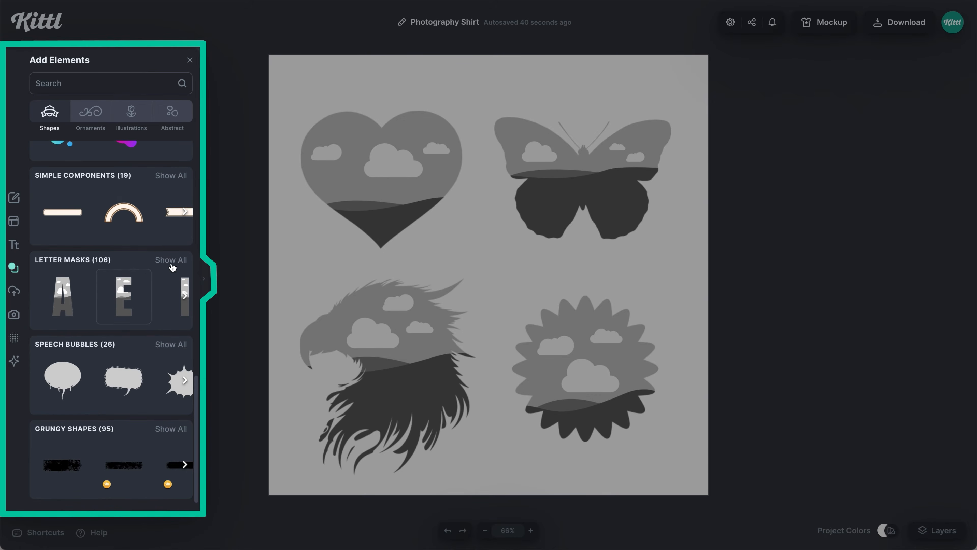
left_click(171, 264)
scroll(128, 335, "down", 12)
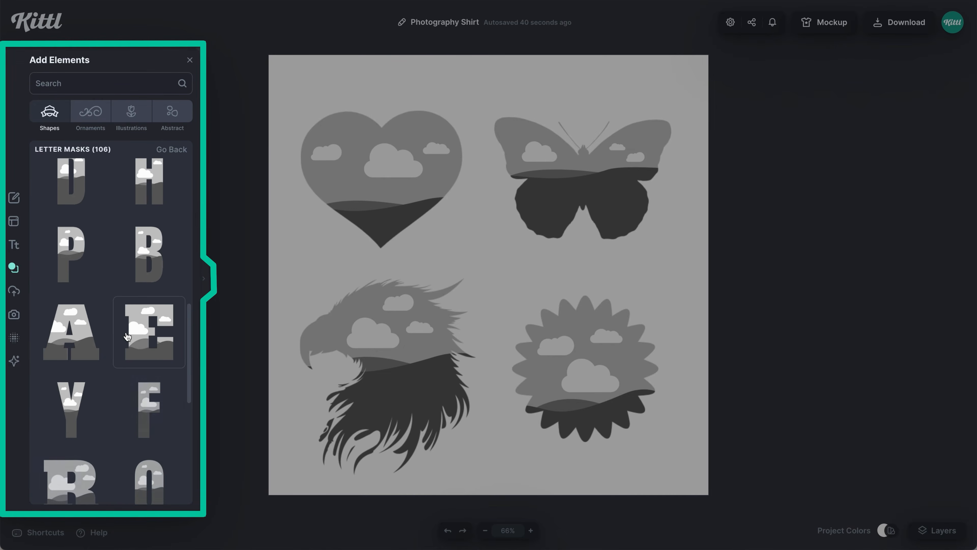
scroll(127, 335, "down", 1)
- Search the elements library for "b" and return to the category overview
left_click(104, 82)
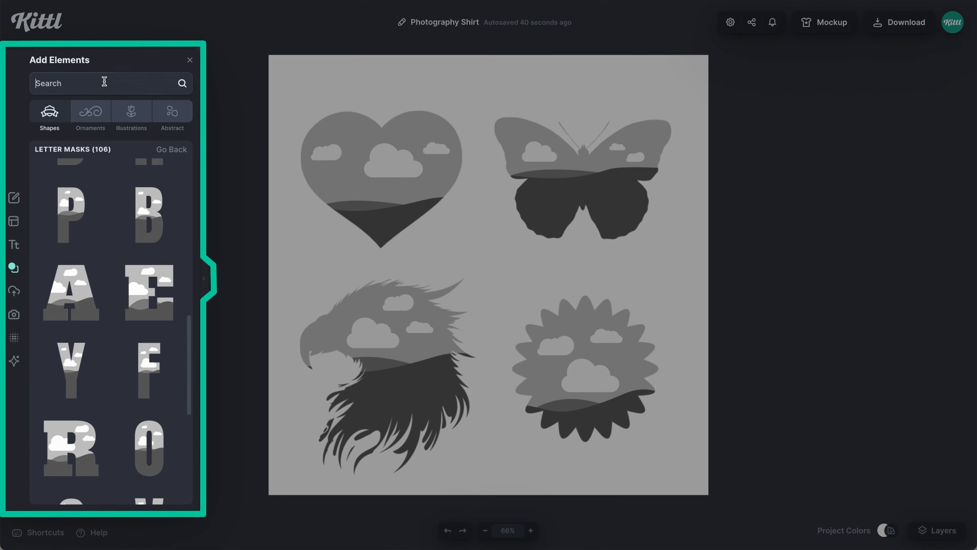
type("b")
key("Return")
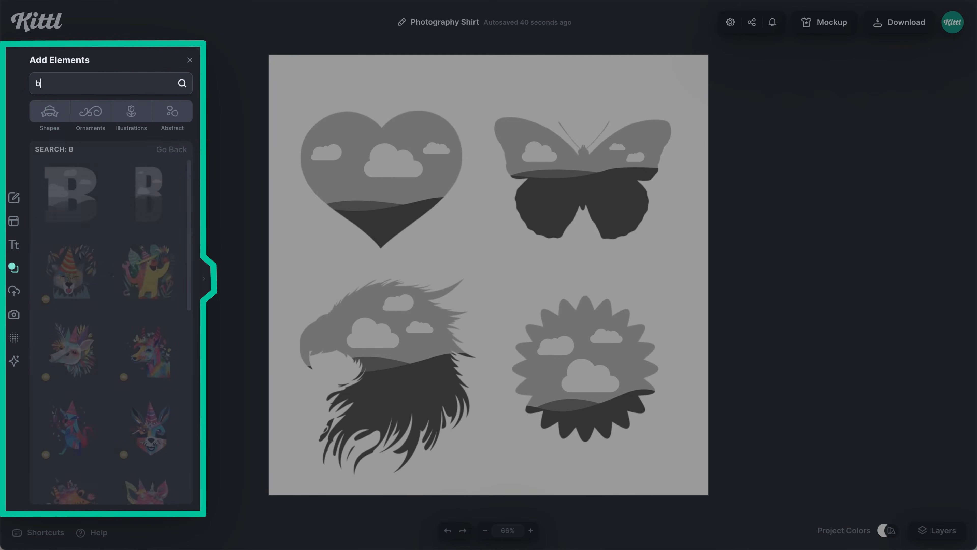
left_click(182, 156)
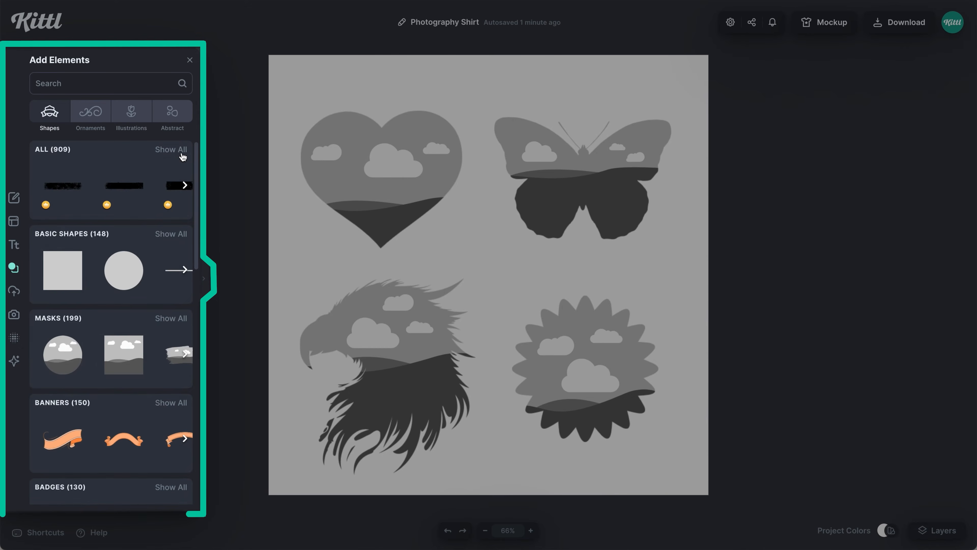
- Clear the four sample masks from the artboard, then add the upright brush-stroke mask from the Masks collection and enlarge it
left_click(181, 320)
key("Delete")
left_click(72, 349)
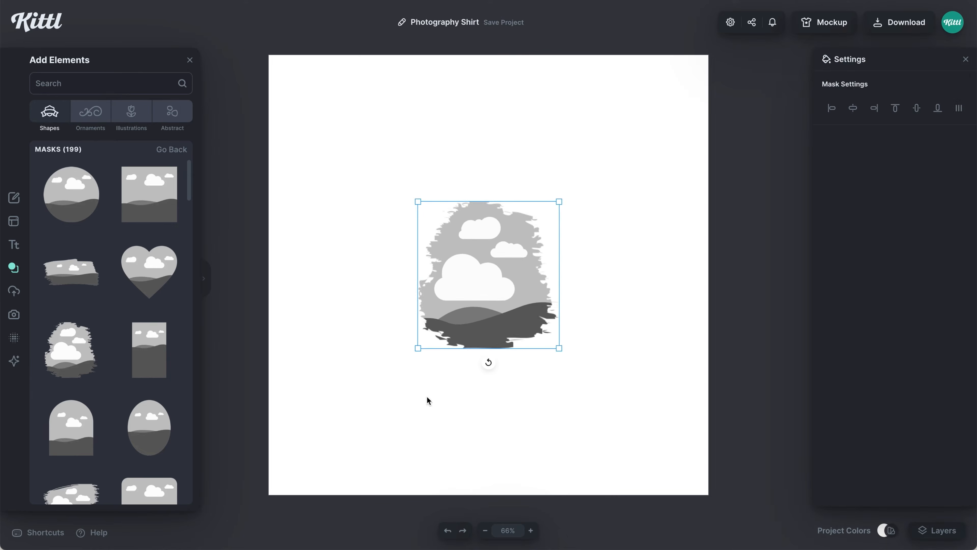
mouse_move(558, 347)
left_mouse_down()
mouse_move(621, 436)
mouse_move(618, 429)
left_mouse_up()
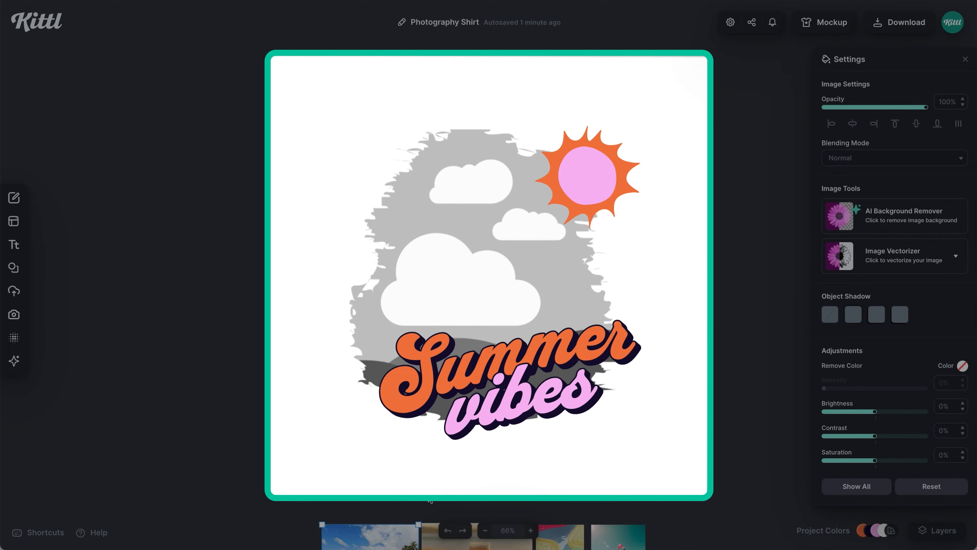
- Fill the brush-stroke mask in turn with the tropical sea photo, the beer glass photo and the teal photo
mouse_move(374, 534)
left_mouse_down()
mouse_move(364, 521)
mouse_move(372, 489)
mouse_move(357, 461)
mouse_move(476, 327)
left_mouse_up()
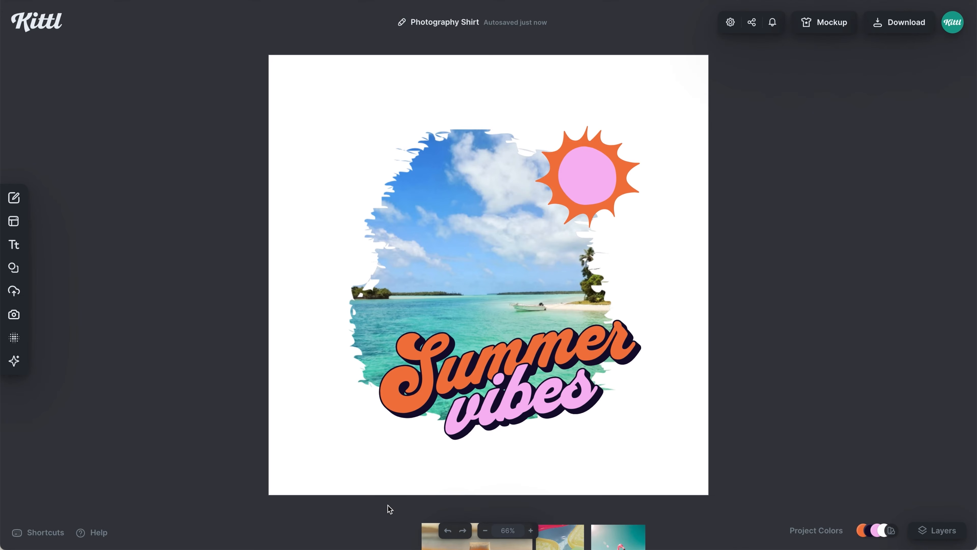
mouse_move(421, 533)
left_mouse_down()
mouse_move(389, 498)
mouse_move(389, 352)
mouse_move(423, 389)
left_mouse_up()
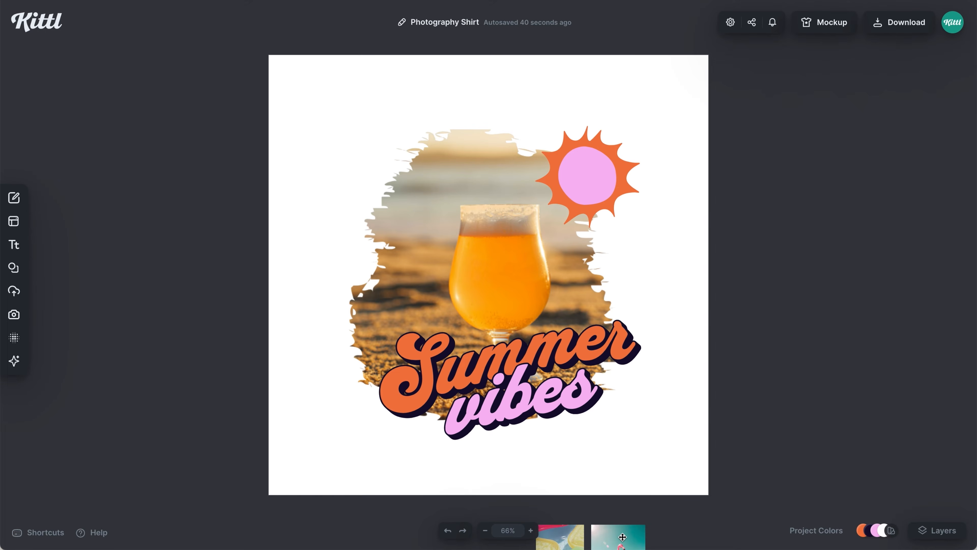
mouse_move(622, 536)
left_mouse_down()
mouse_move(635, 404)
mouse_move(497, 236)
left_mouse_up()
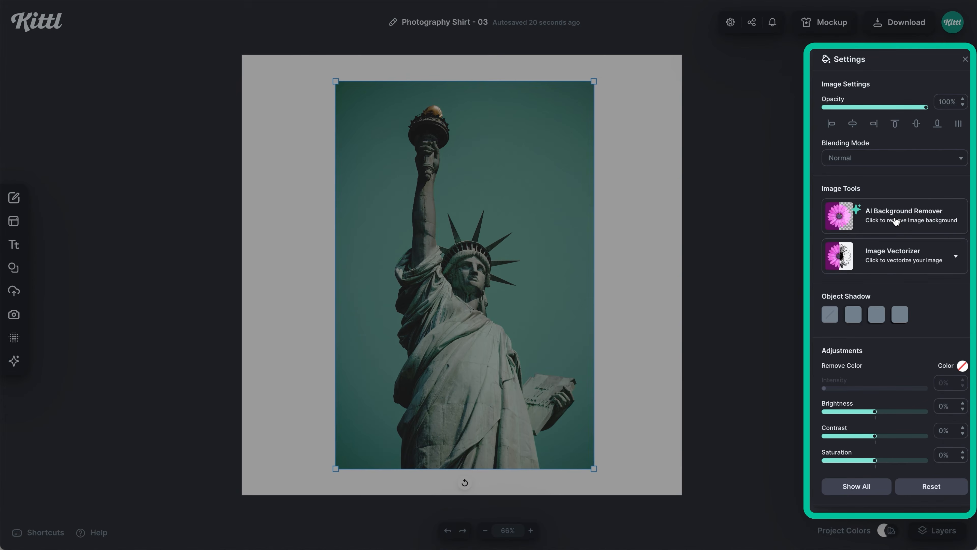
- Remove the Statue of Liberty photo's background with the AI Background Remover and crop a strip off its lower edge
left_click(895, 220)
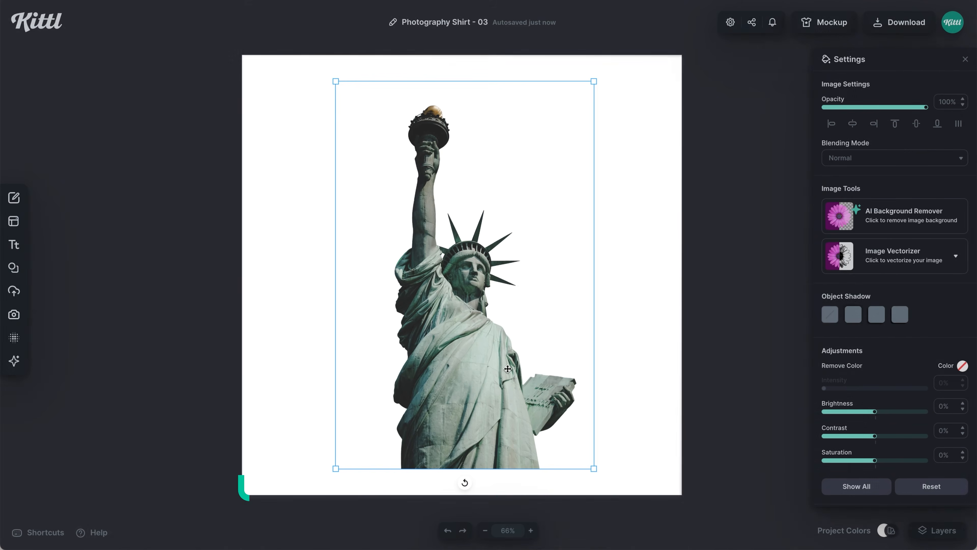
right_click(508, 368)
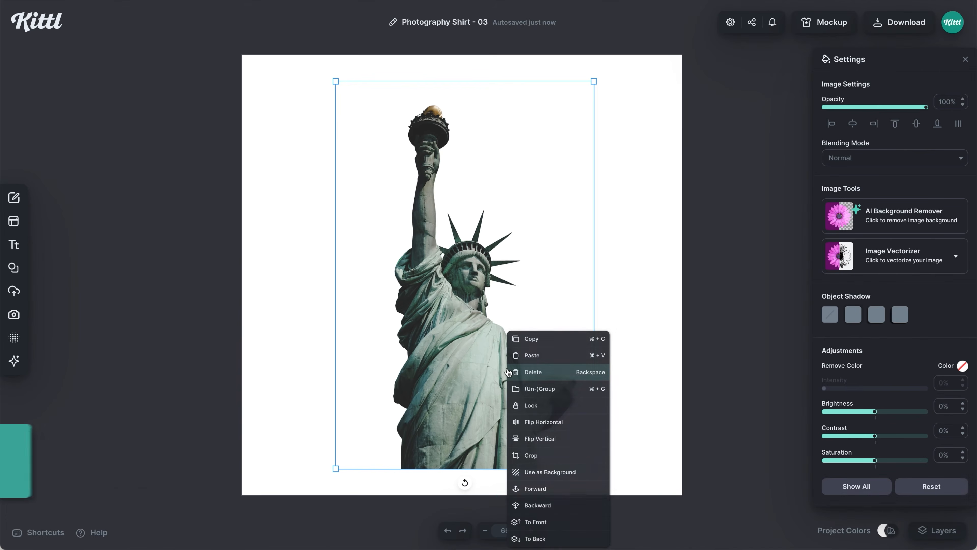
left_click(559, 456)
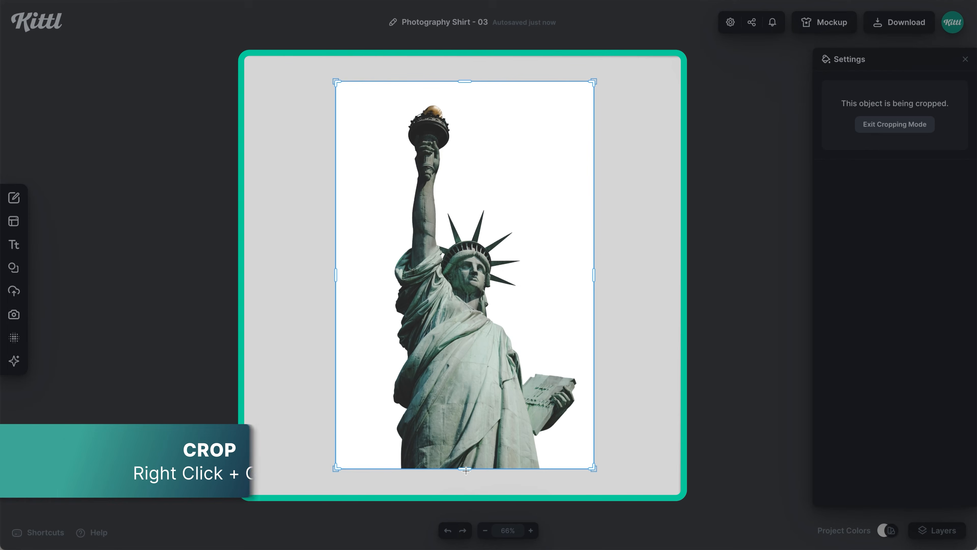
left_click_drag(470, 465, 469, 444)
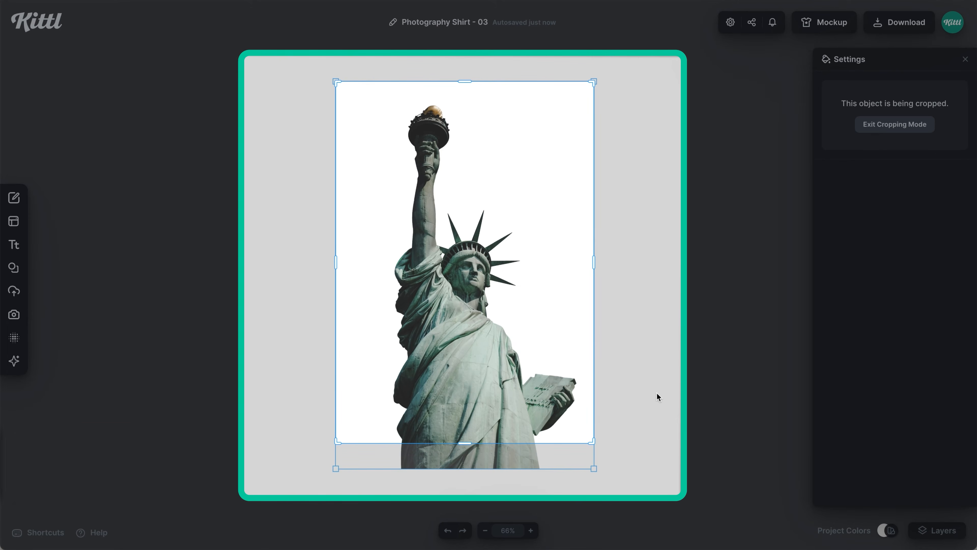
left_click(649, 390)
left_click_drag(496, 382, 480, 379)
left_click(661, 367)
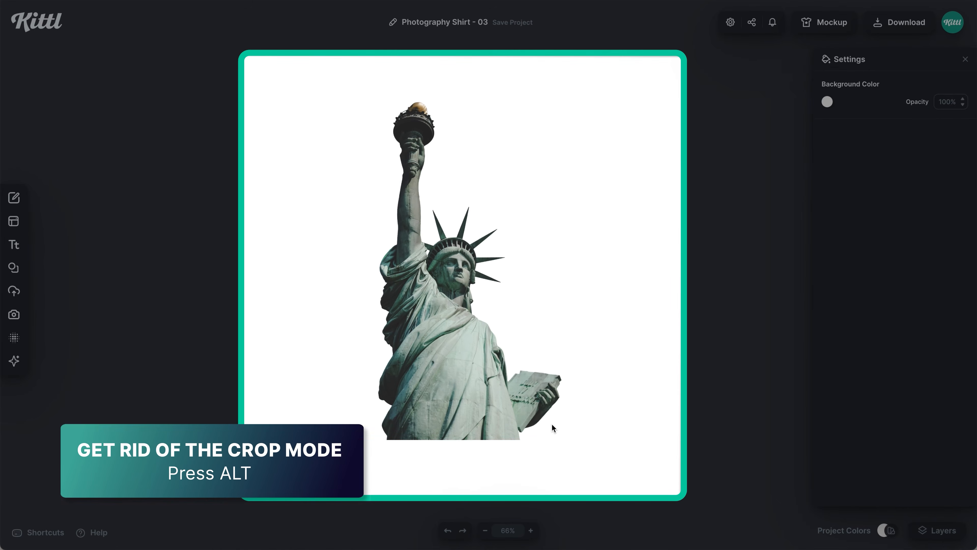
- Paste the black grunge banner reading "THE EMPIRE STATE" over the statue's cropped base and enlarge it to cover the edge
key("ctrl+v")
left_click_drag(591, 303, 492, 439)
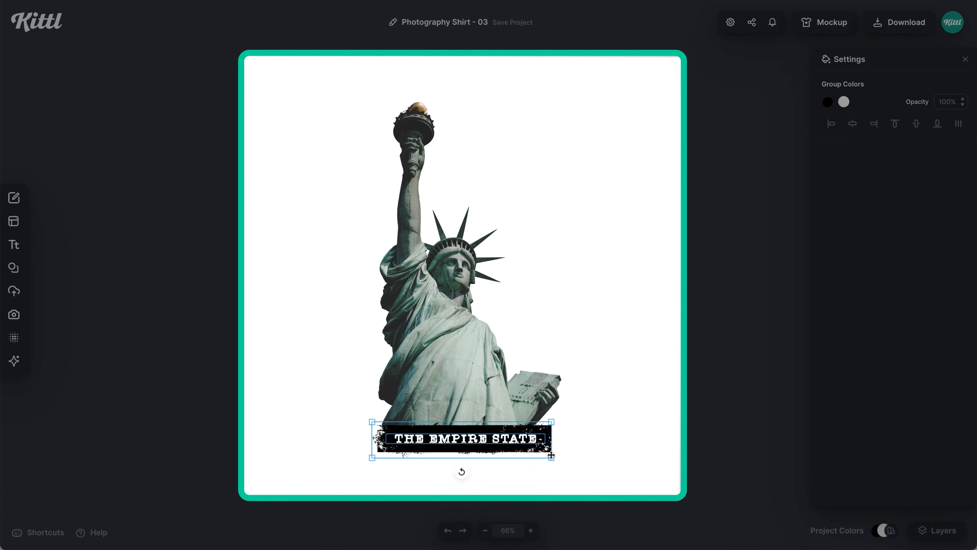
left_click_drag(552, 458, 584, 462)
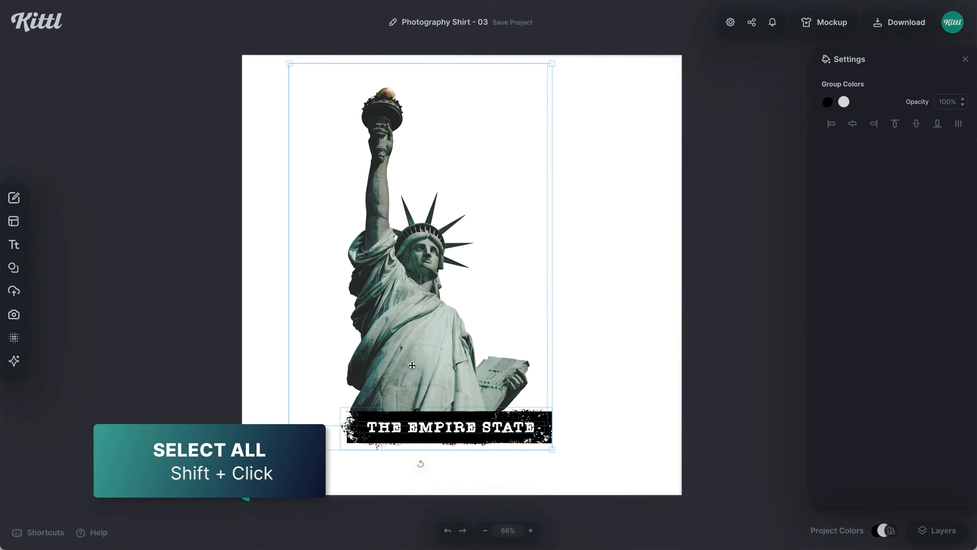
left_click(615, 357)
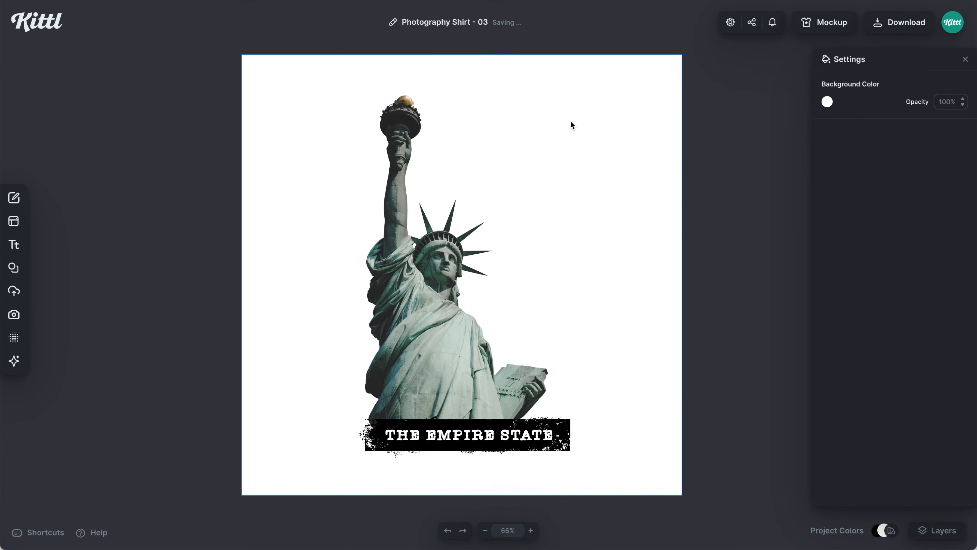
- Add a headline text over the statue in the Ynsect Moksha typeface and enlarge it to size 117
key("t")
left_click(853, 202)
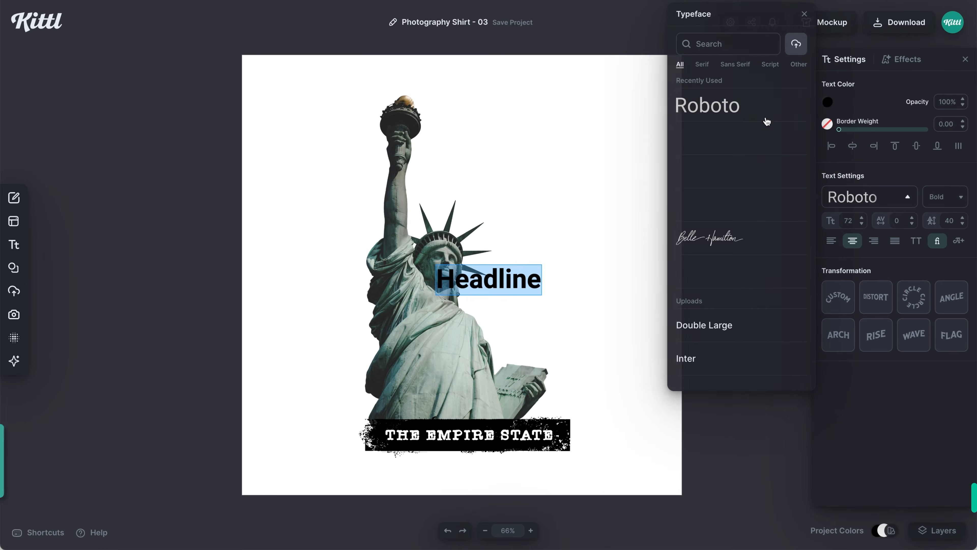
left_click(727, 171)
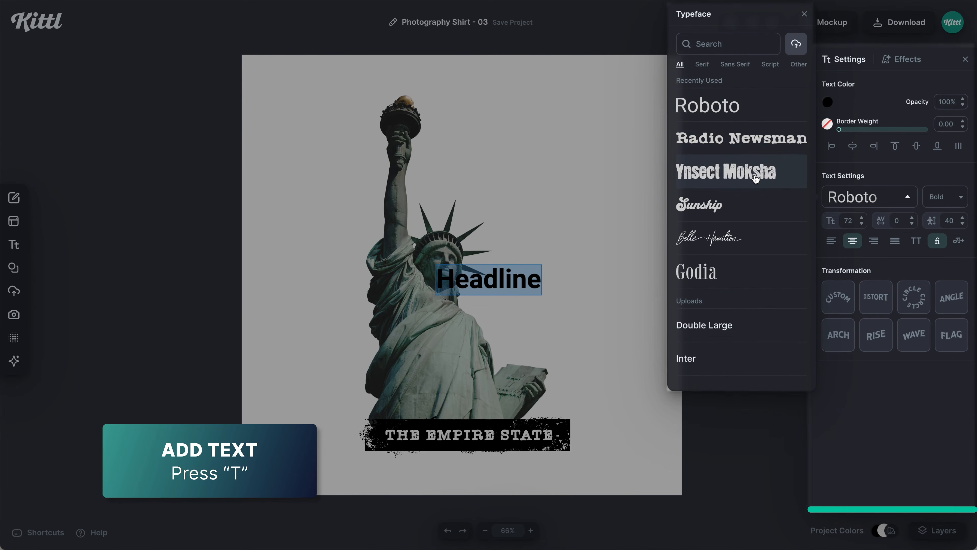
left_click_drag(539, 293, 614, 255)
- Replace the headline's wording with "nyc" repeated on three lines
double_click(566, 231)
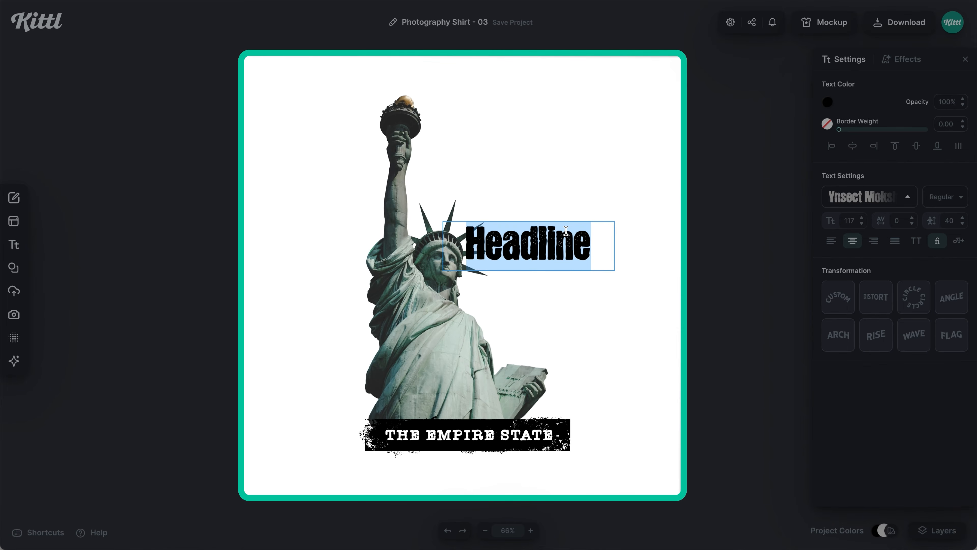
type("nyc")
key("Return")
type("nyc")
key("Return")
type("nyc")
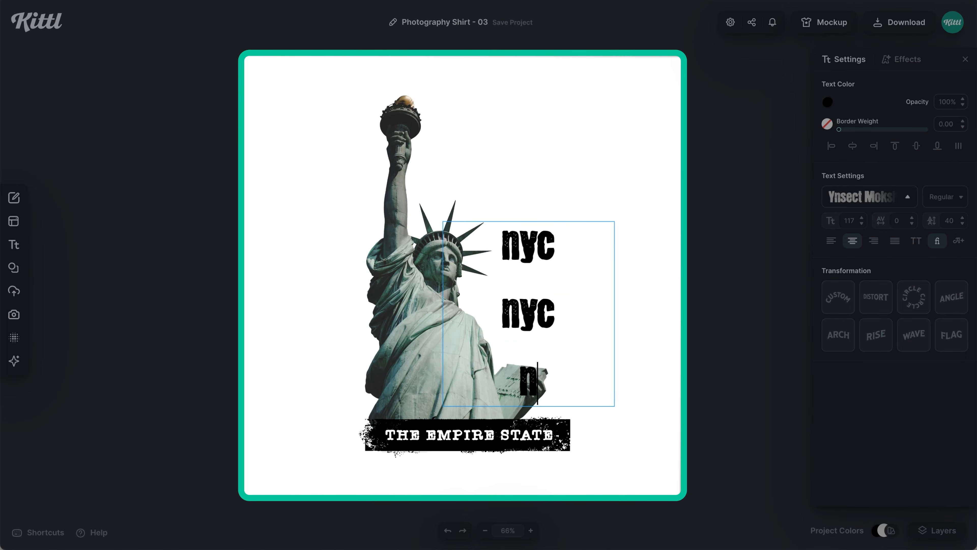
key("Escape")
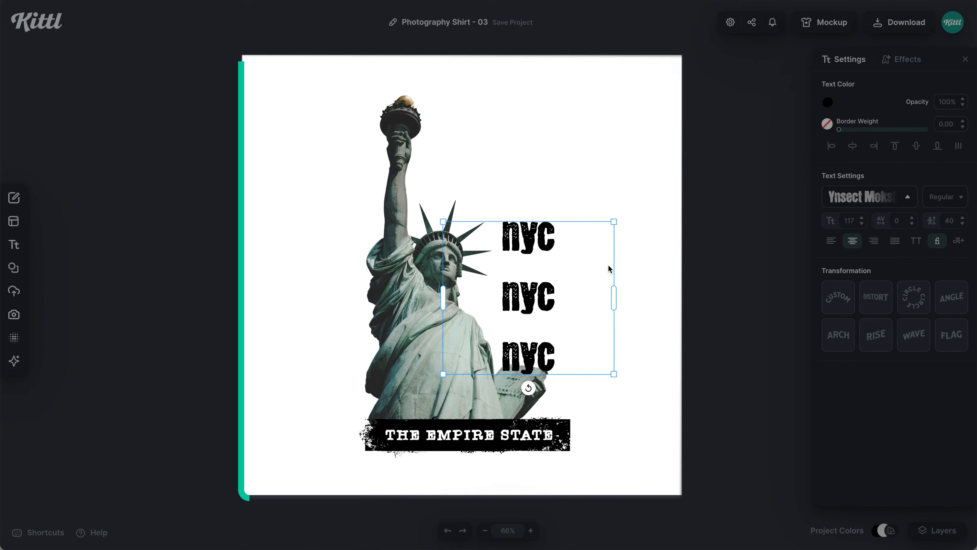
- Set the three-line "nyc" text to uppercase with line height -20, and enlarge it to size 236 beside the raised arm
left_click(916, 240)
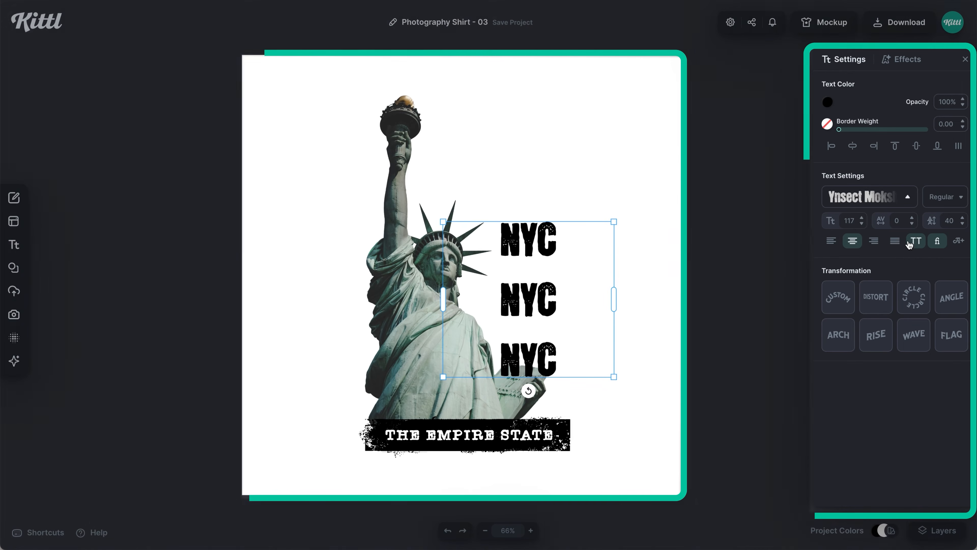
double_click(950, 221)
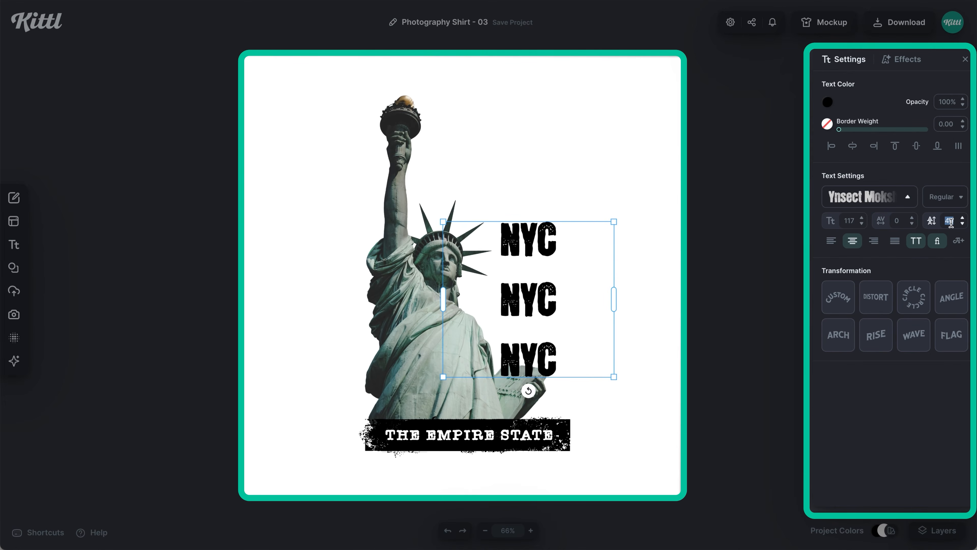
type("-20")
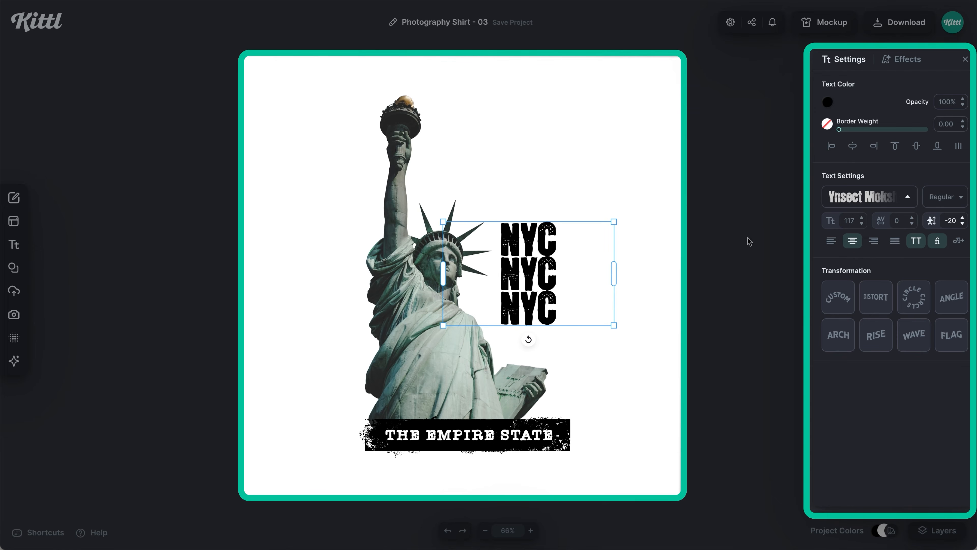
left_click_drag(615, 261, 523, 265)
left_click_drag(522, 221, 628, 141)
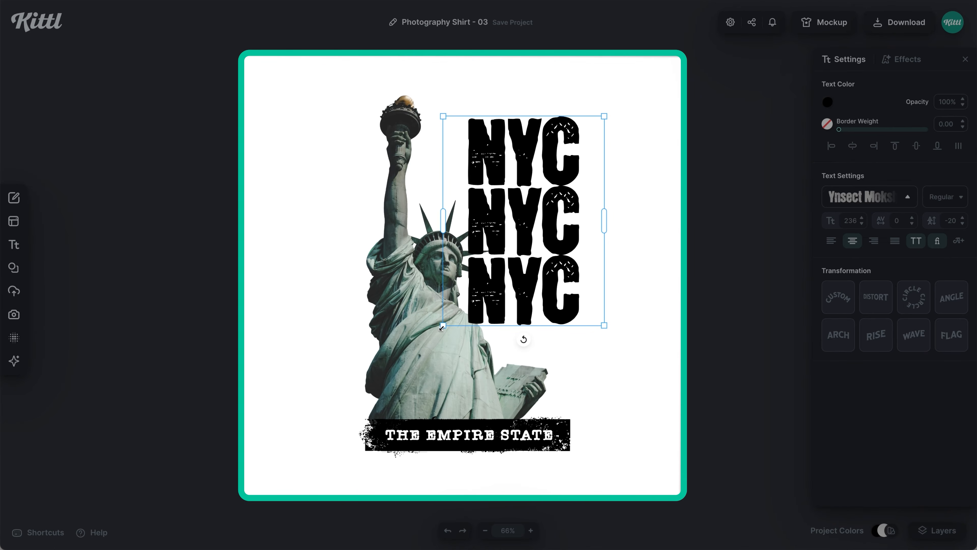
- Enlarge the three-line NYC text to size 339, down to the banner's upper edge, and send it to the back behind the statue
left_click_drag(442, 331, 379, 414)
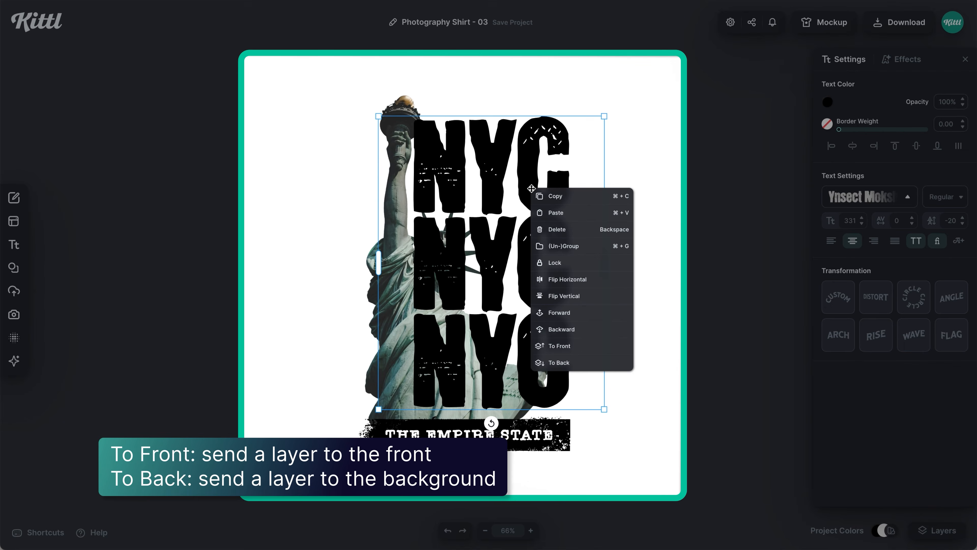
left_click(562, 362)
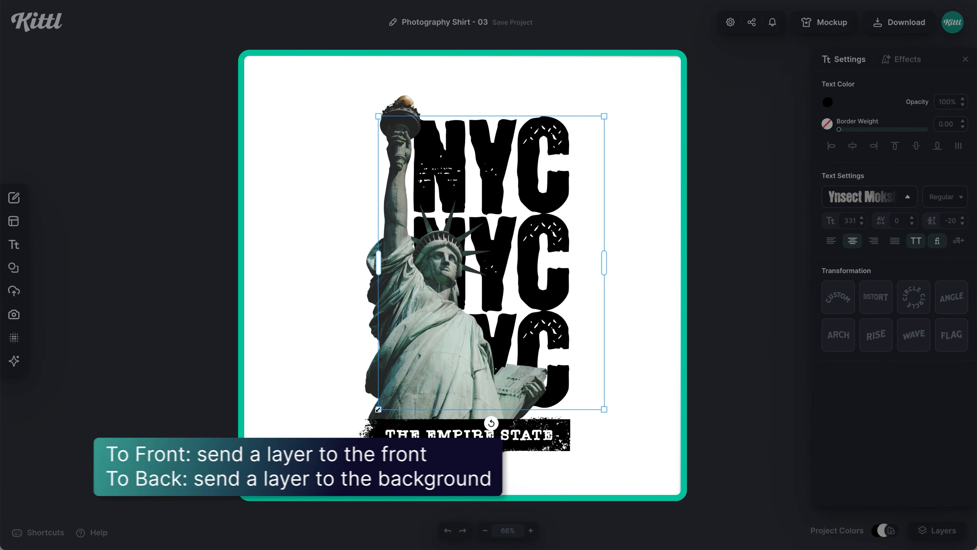
left_click_drag(378, 409, 373, 416)
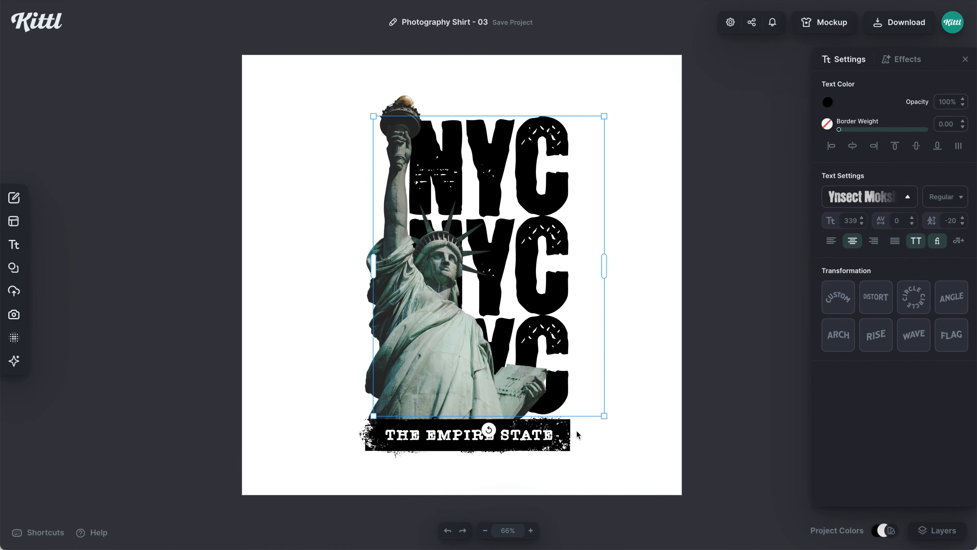
left_click(607, 416)
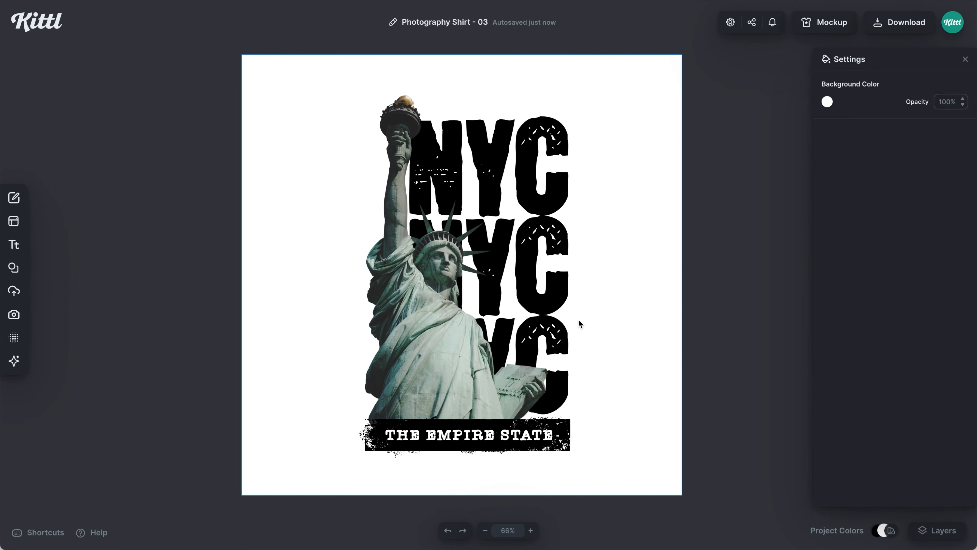
- Try recolouring the NYC text with a golden brown sampled from the statue's torch
left_click(549, 211)
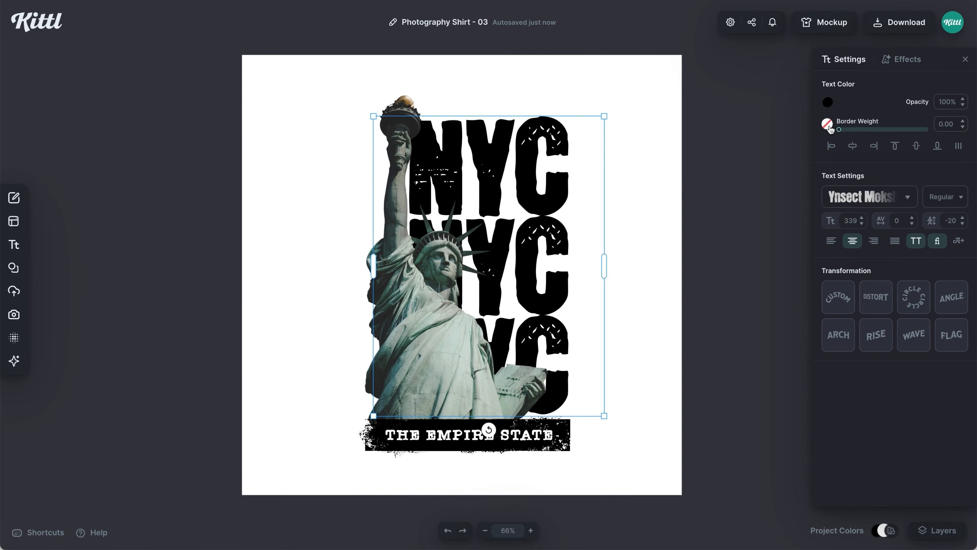
left_click(828, 103)
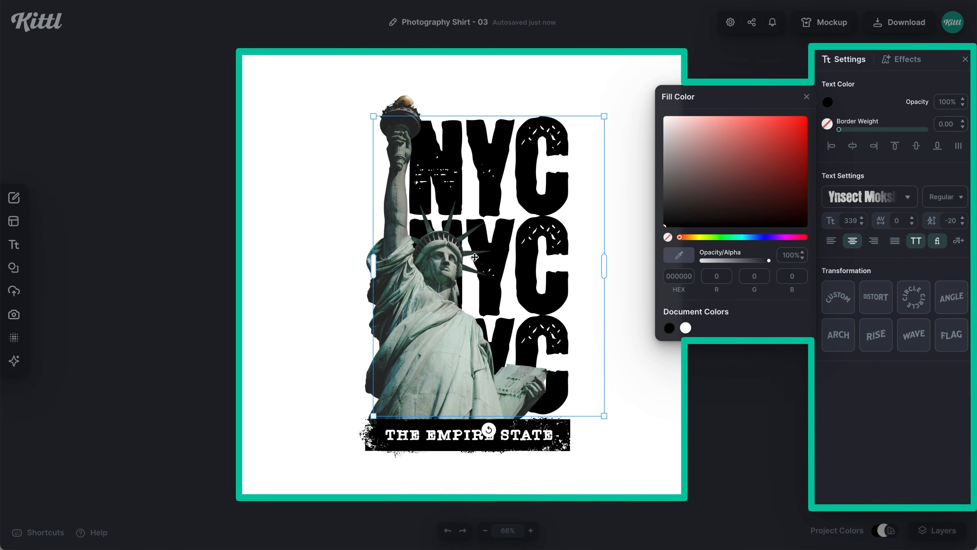
left_click(679, 263)
left_click(408, 100)
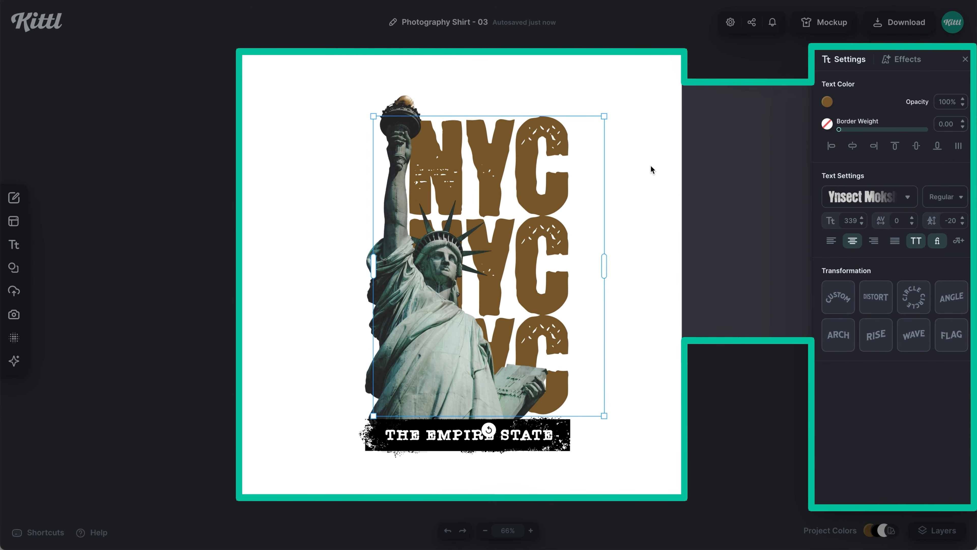
- Recolour the NYC text with a pale grey-green sampled from the statue's robe
left_click(826, 102)
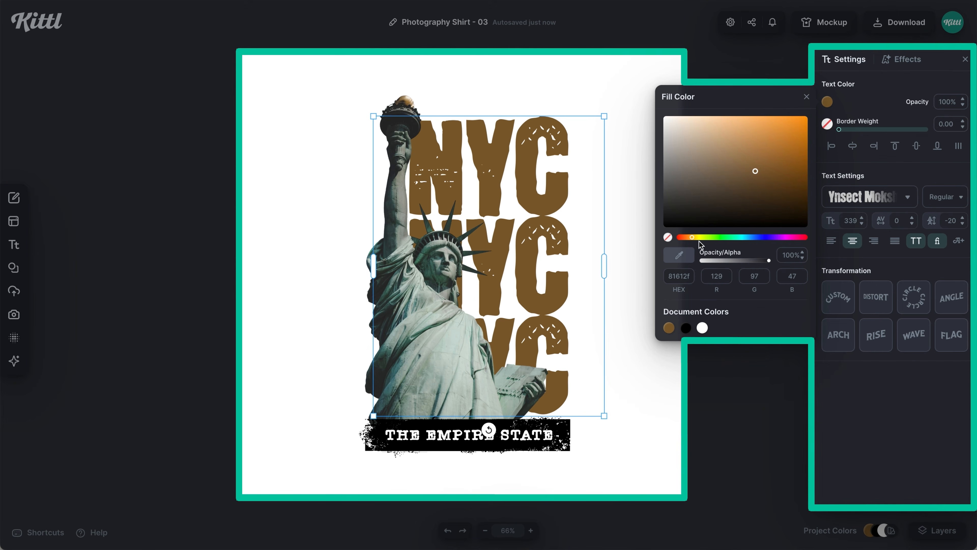
left_click(677, 264)
left_click(457, 338)
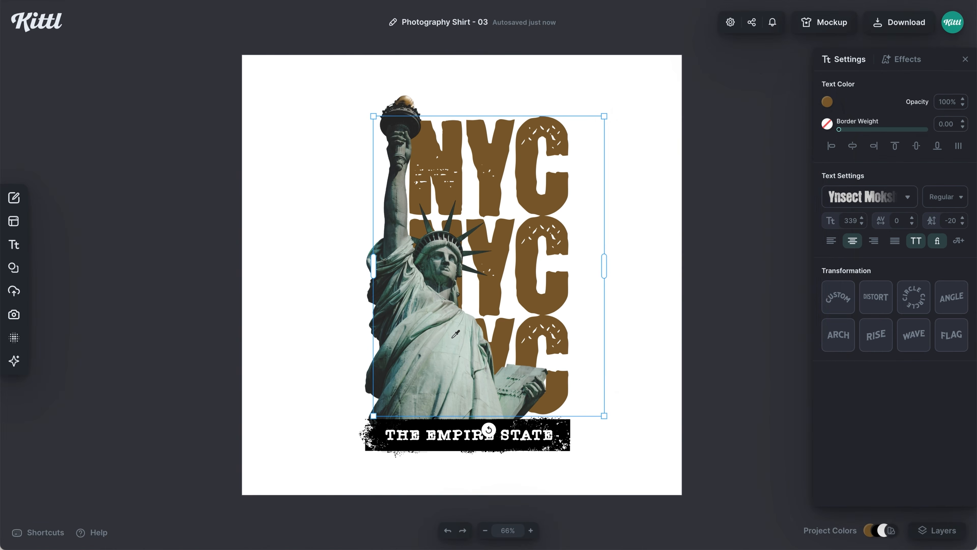
left_click(639, 256)
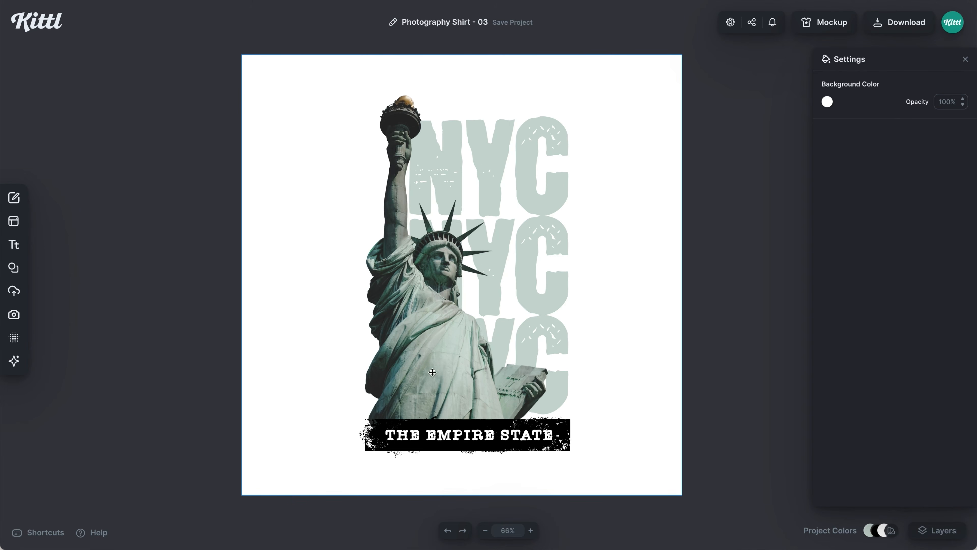